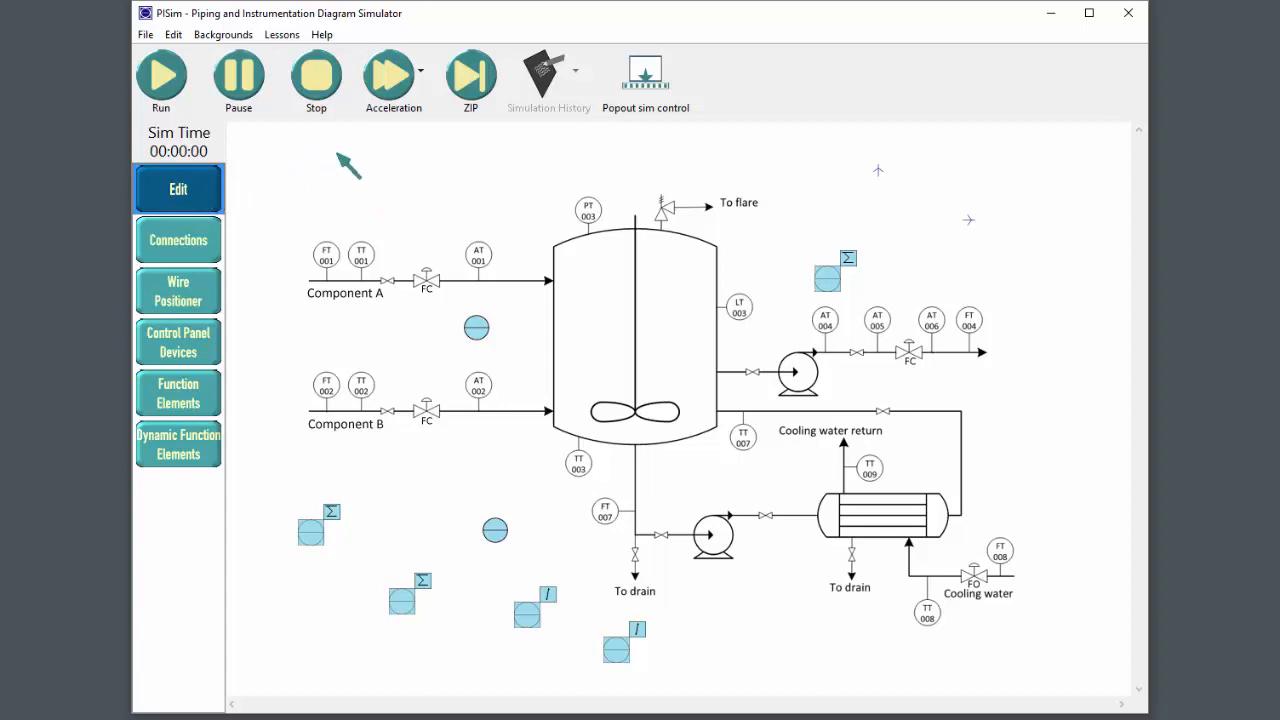
{"action": "right_click", "coordinate": [879, 173]}
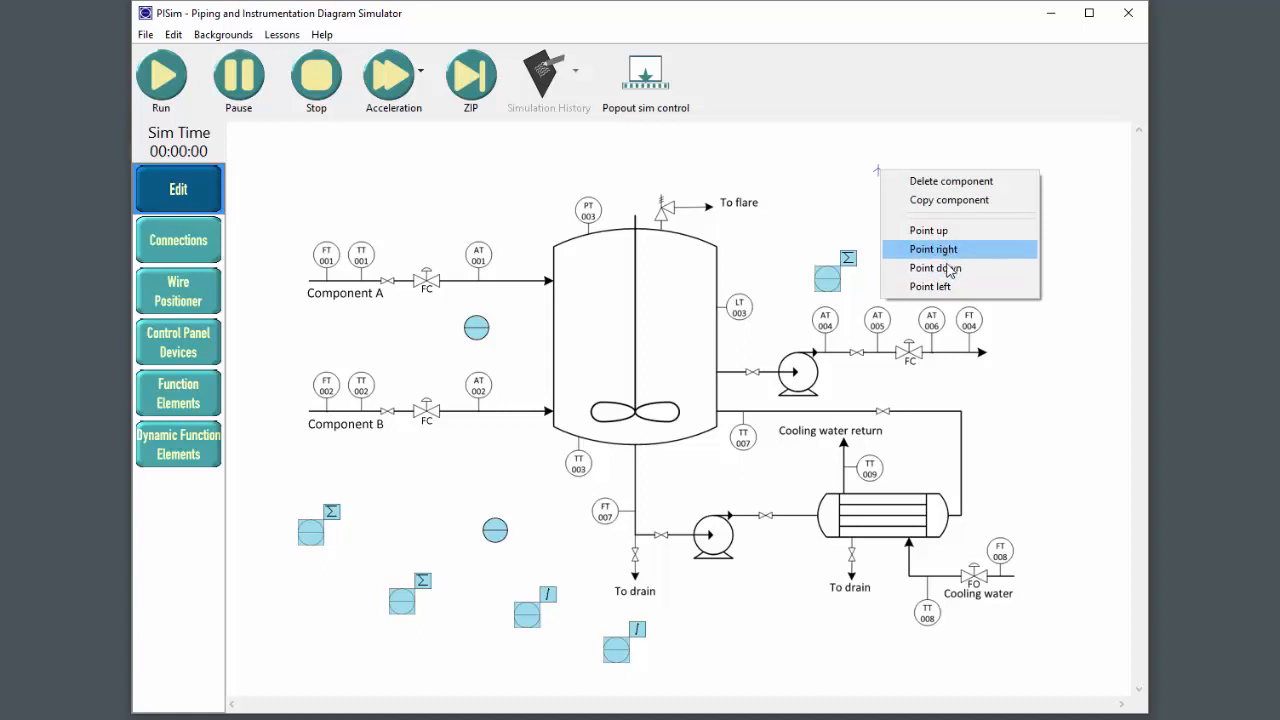
{"action": "left_click", "coordinate": [812, 175]}
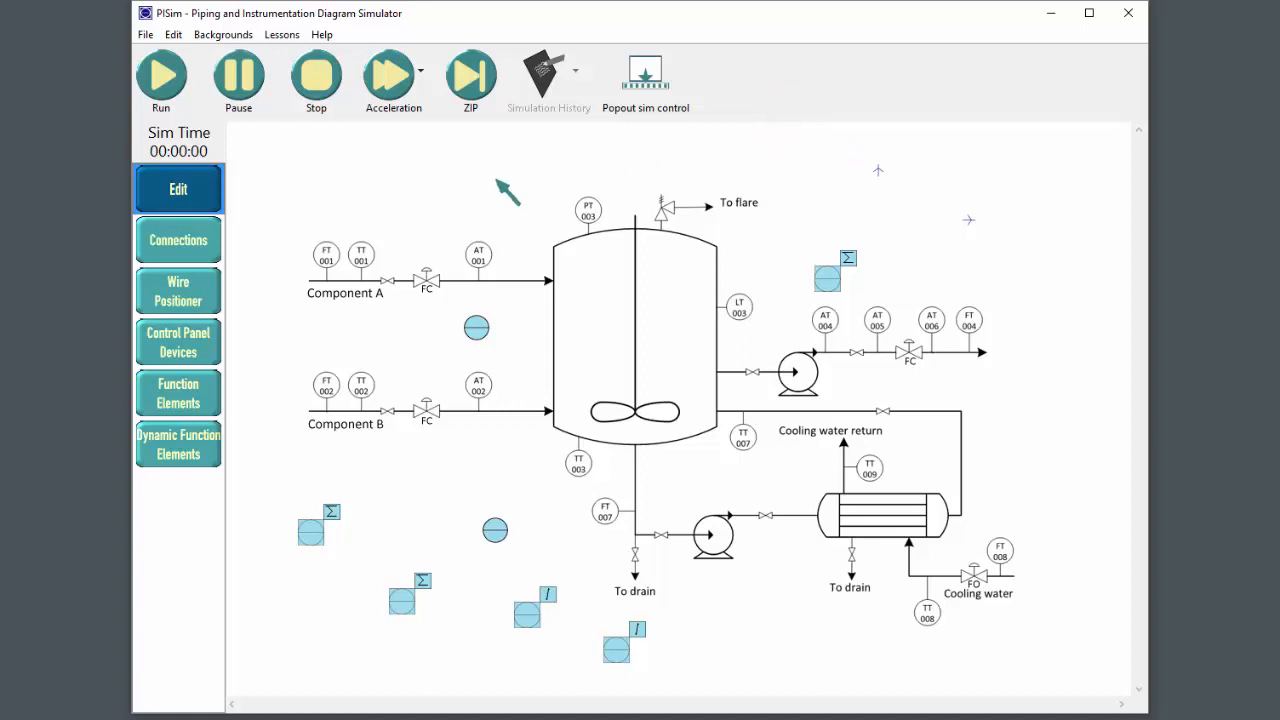
Open the configuration of the control panel device between AT 001 and AT 002 and enter "My first controller" as its description.
{"action": "right_click", "coordinate": [480, 340]}
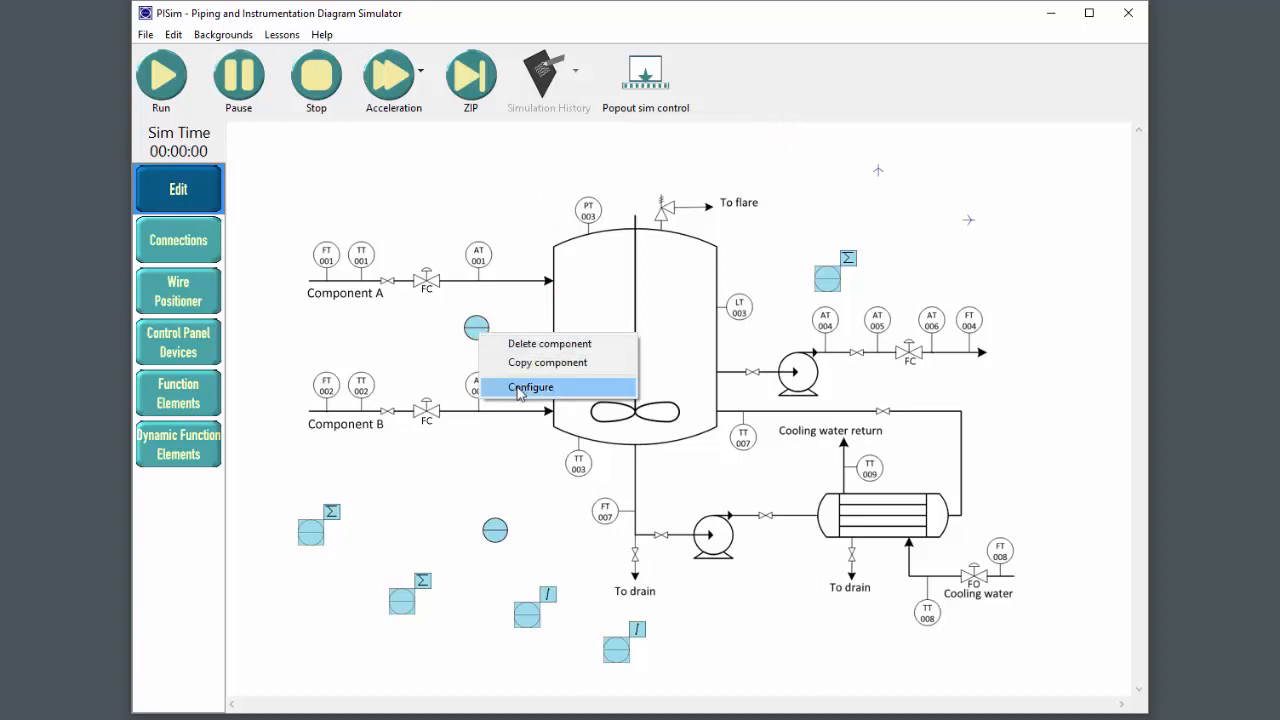
{"action": "left_click", "coordinate": [520, 388]}
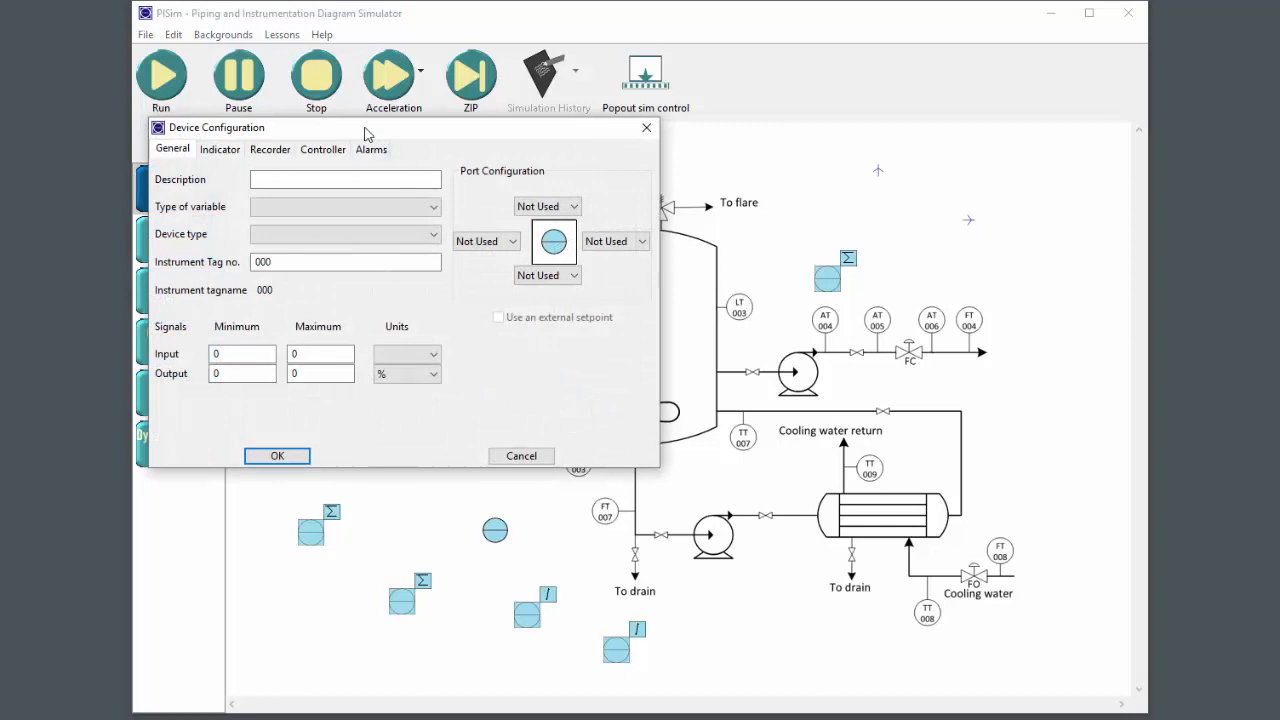
{"action": "left_click_drag", "start_coordinate": [364, 134], "coordinate": [641, 142]}
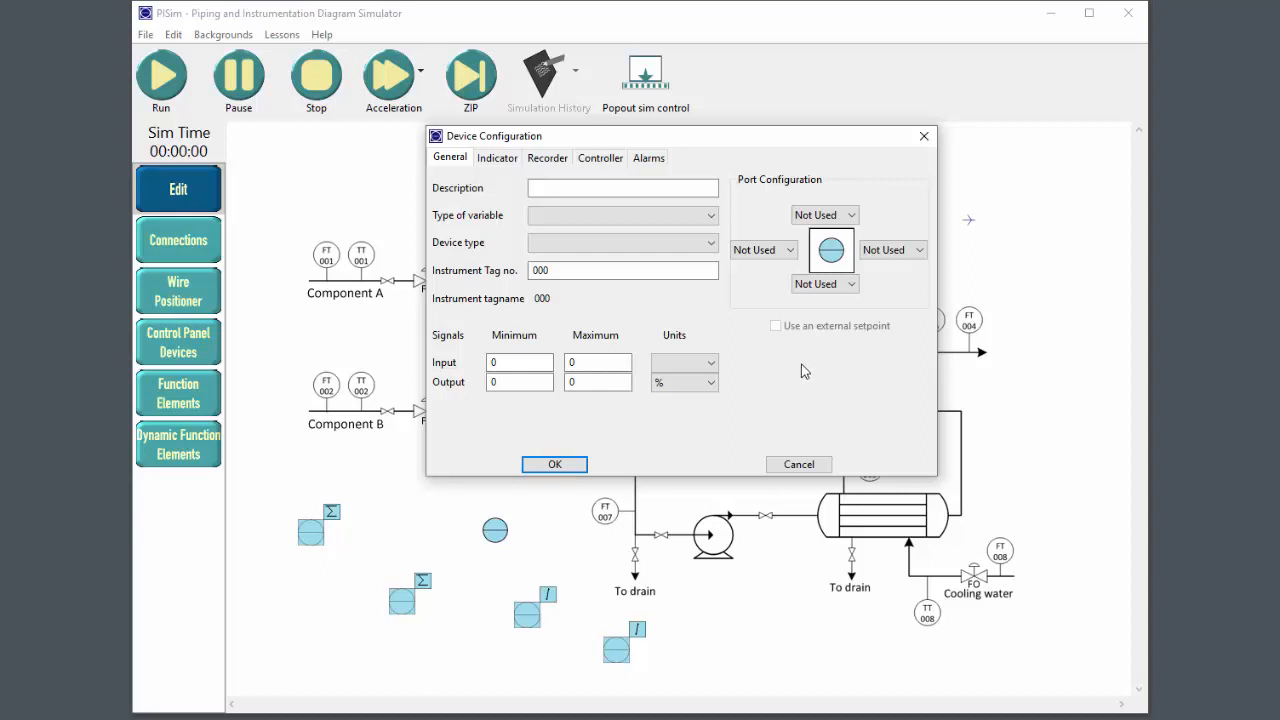
{"action": "left_click", "coordinate": [553, 188]}
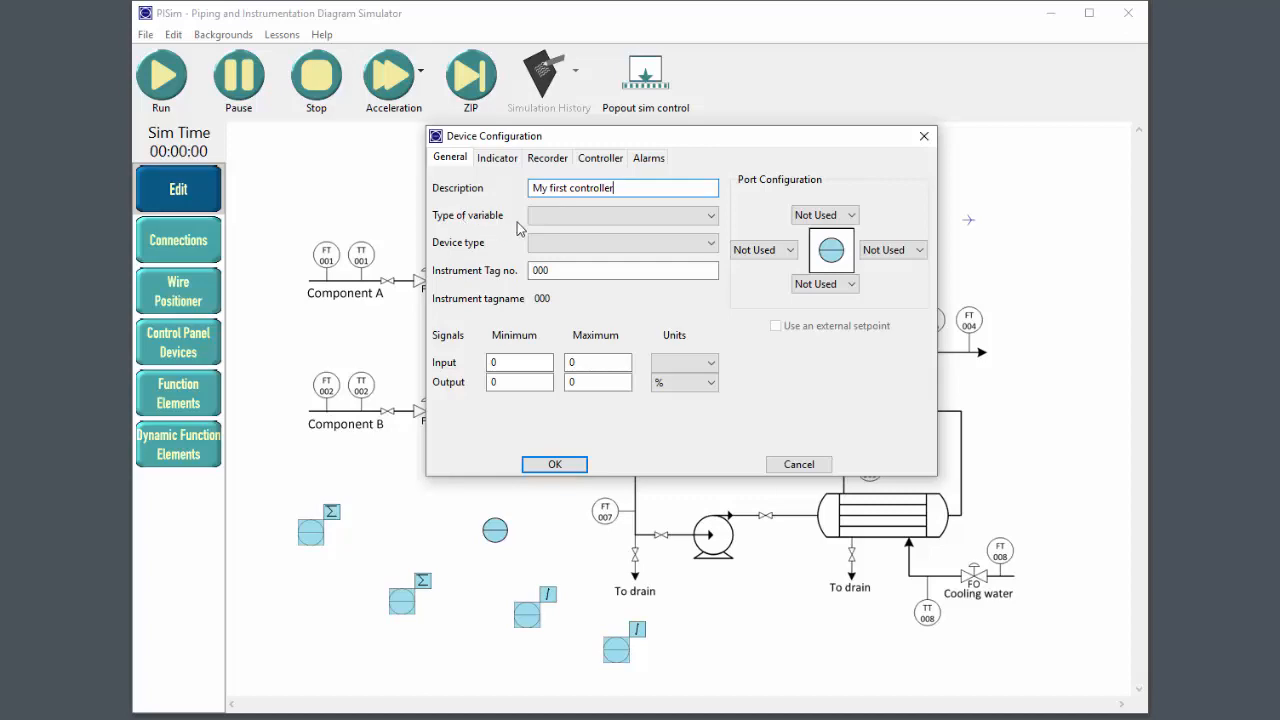
{"action": "left_click_drag", "start_coordinate": [621, 141], "coordinate": [757, 271]}
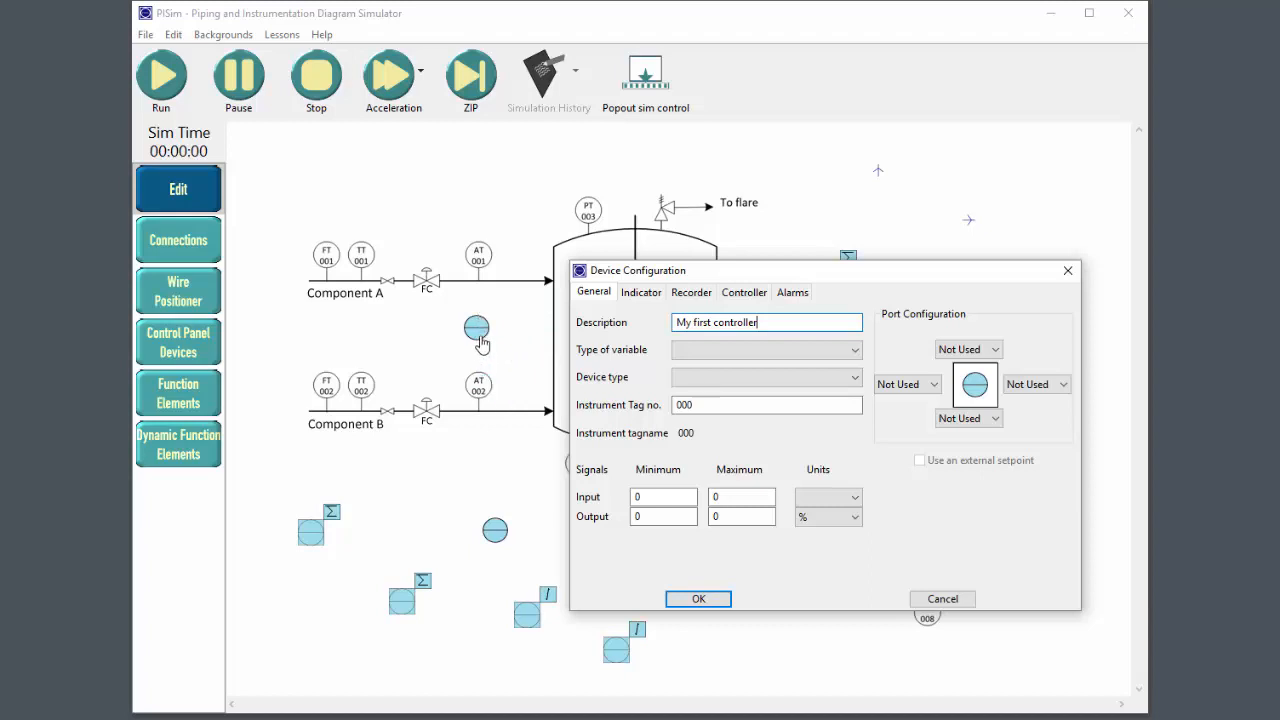
Set the device's type of variable to Other (X) and its device type to Indicator only (I).
{"action": "left_click", "coordinate": [698, 349]}
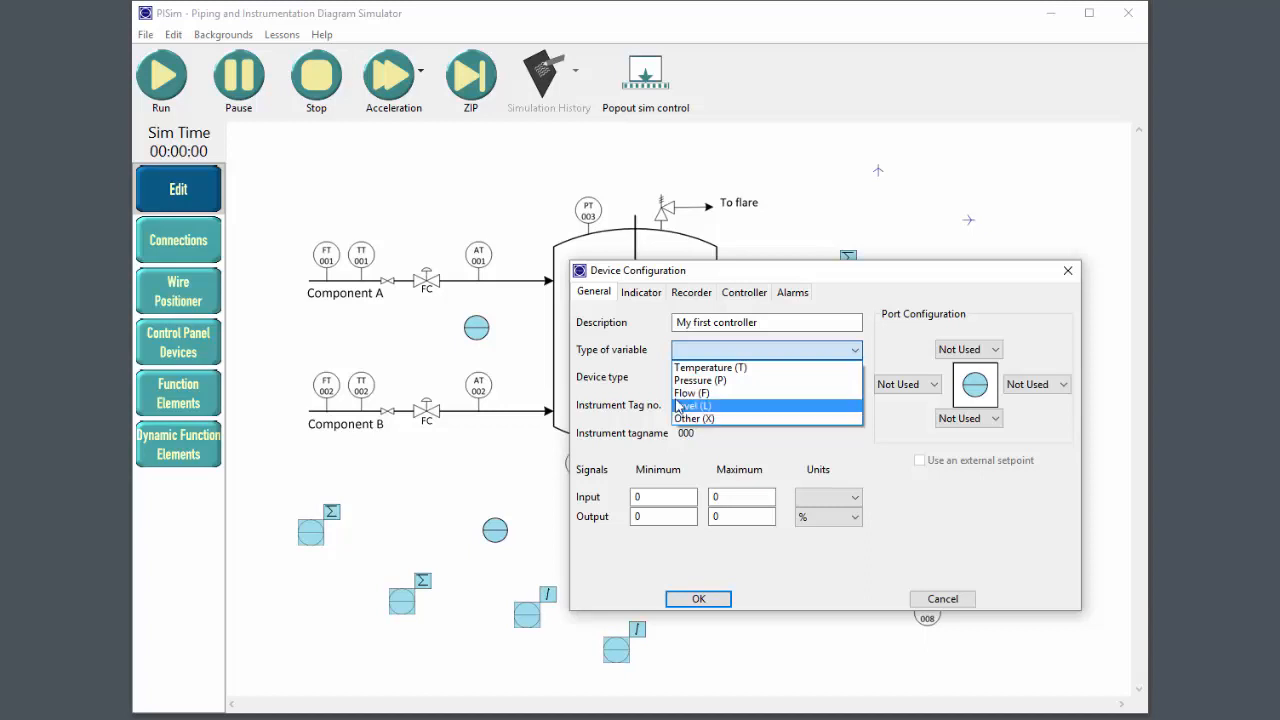
{"action": "left_click", "coordinate": [640, 336]}
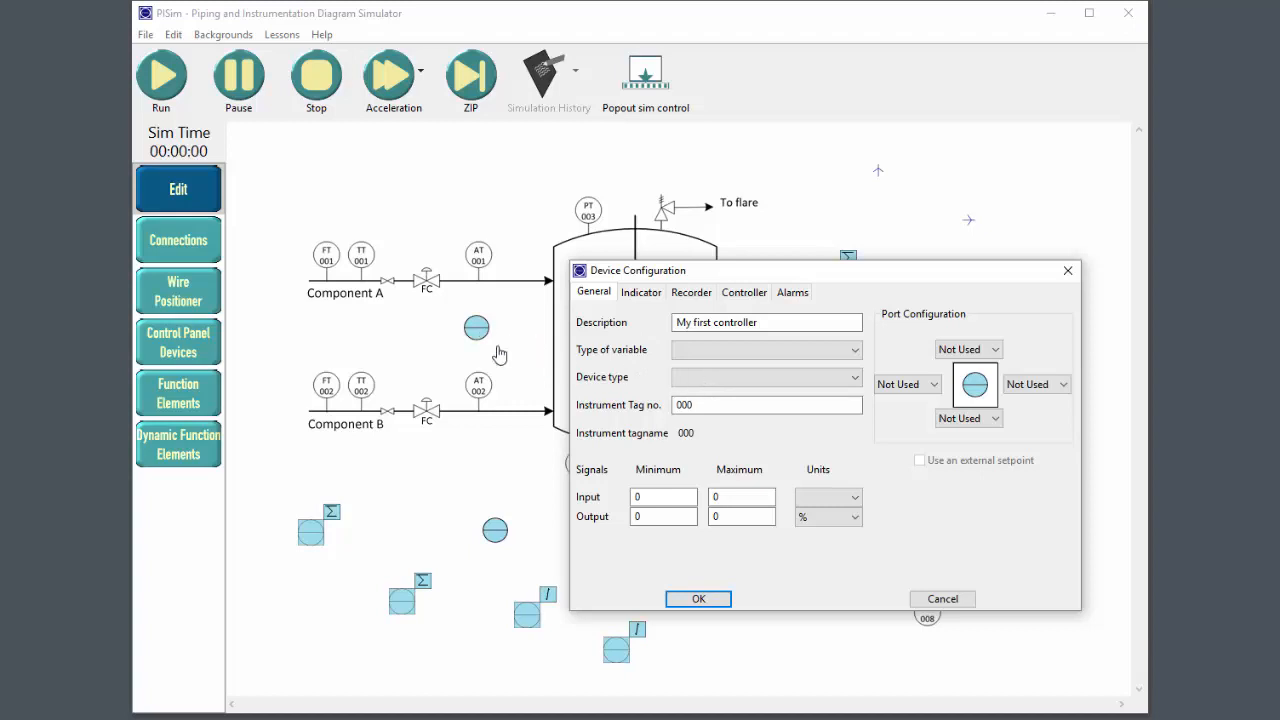
{"action": "left_click", "coordinate": [725, 384]}
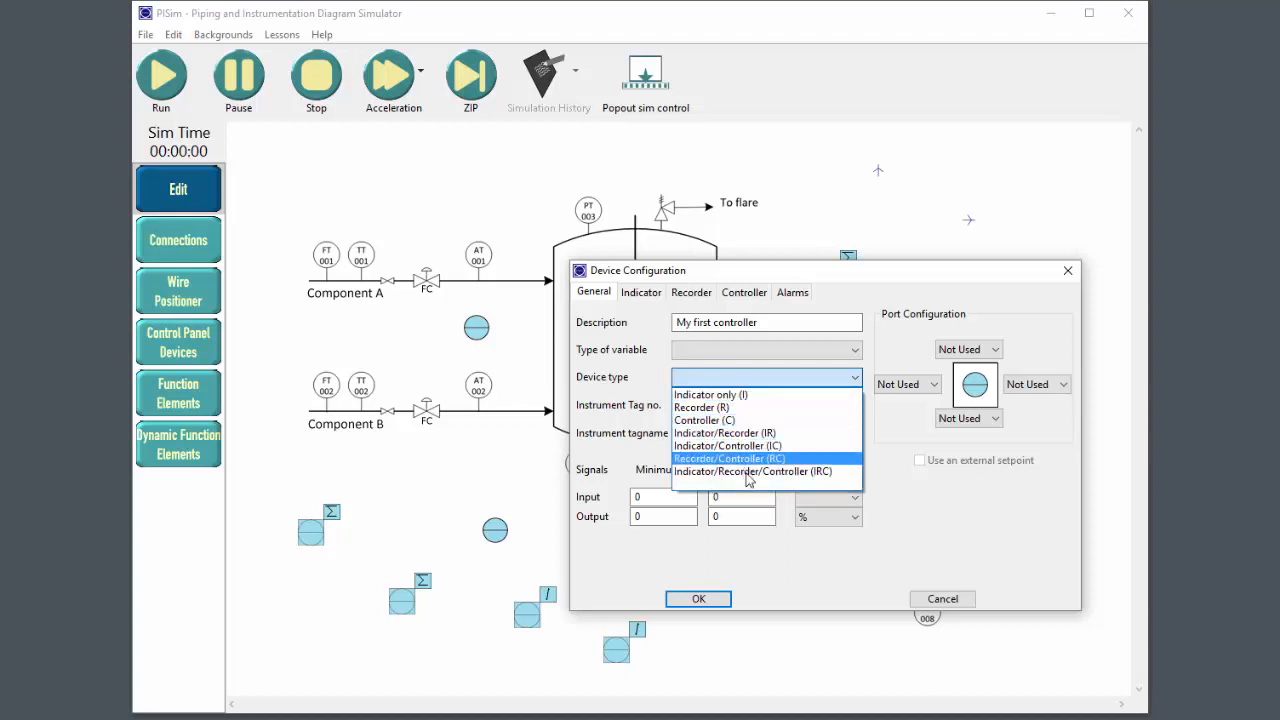
{"action": "left_click", "coordinate": [637, 372]}
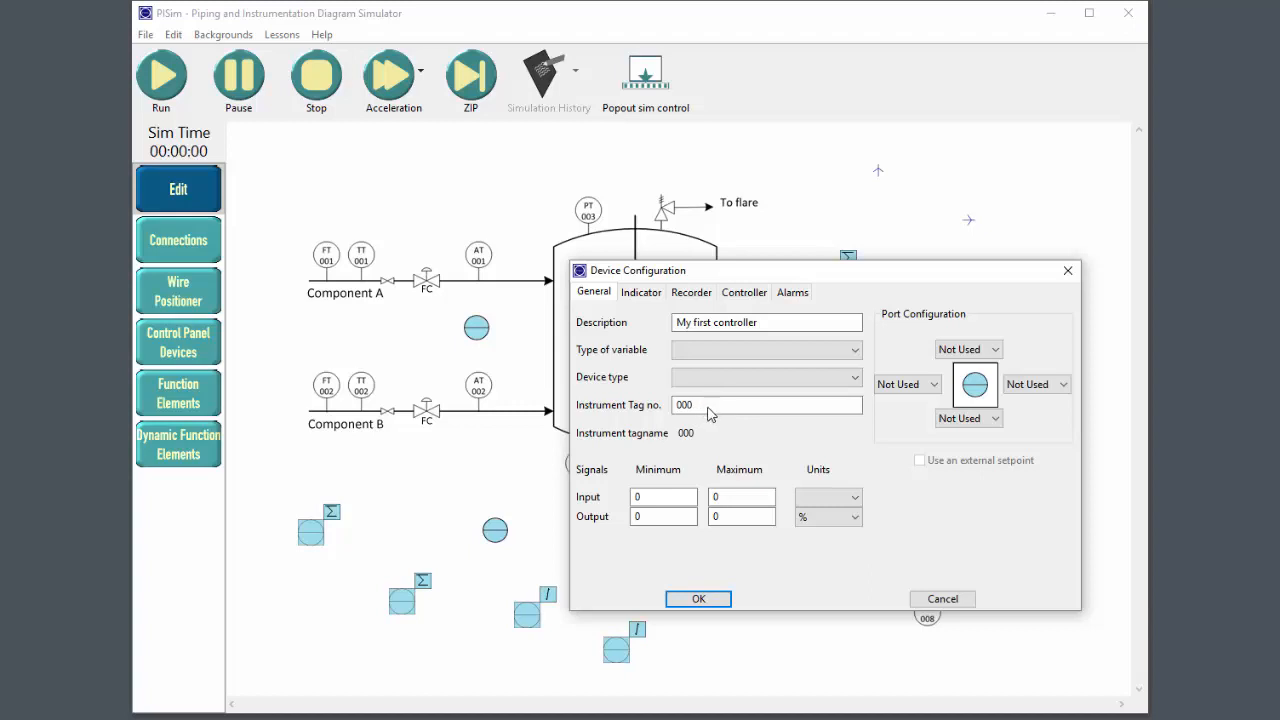
{"action": "left_click", "coordinate": [704, 350]}
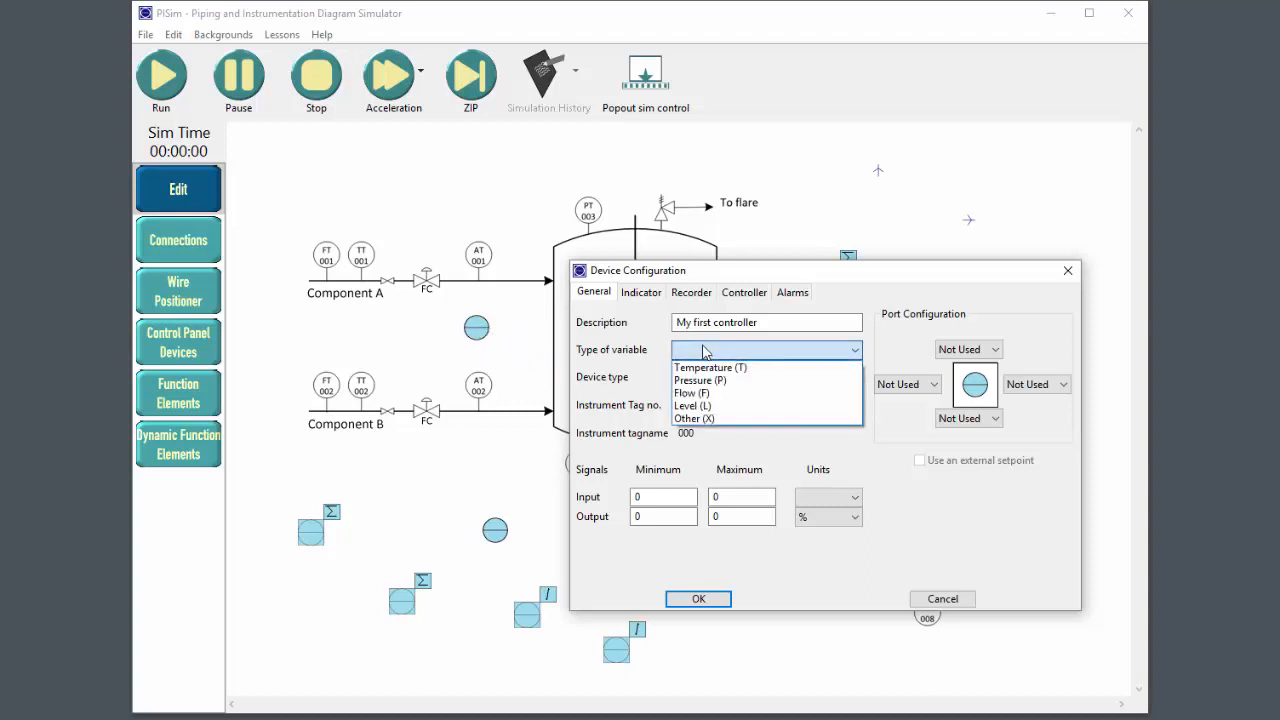
{"action": "left_click", "coordinate": [703, 417]}
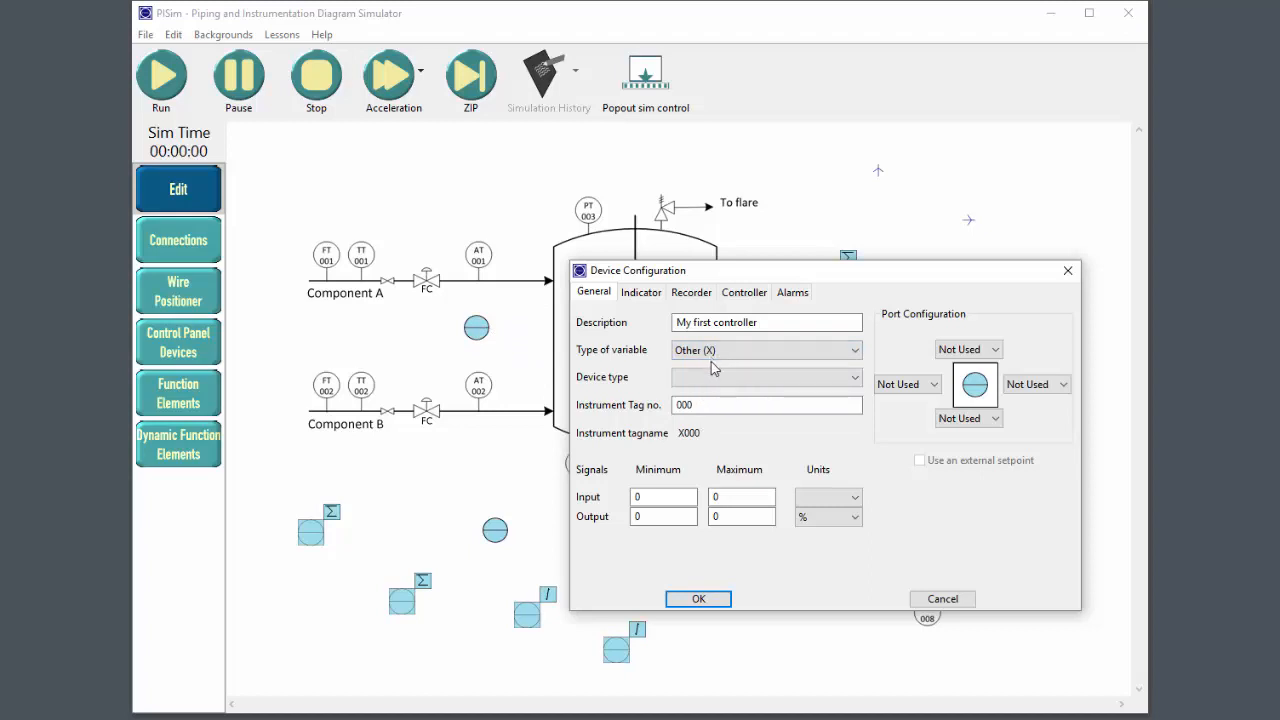
{"action": "left_click", "coordinate": [707, 380]}
{"action": "left_click", "coordinate": [710, 395]}
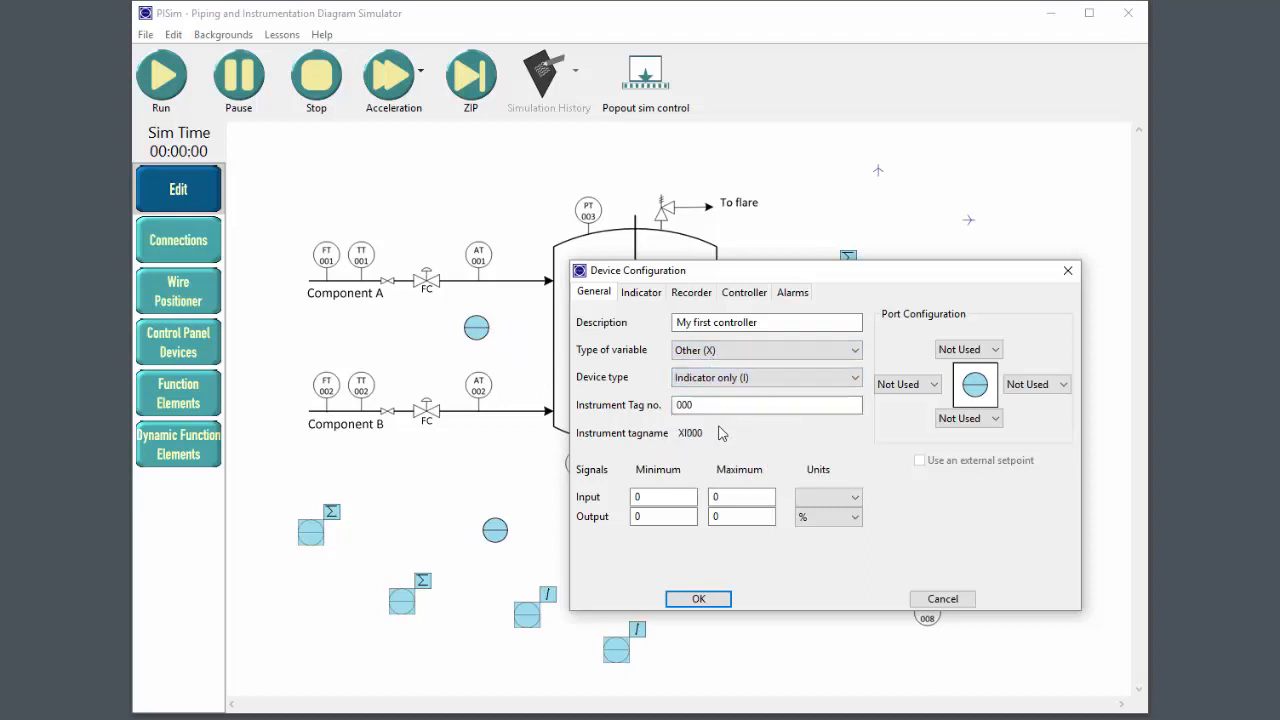
Set the instrument tag number to 001 and view the input units offered for this variable type.
{"action": "left_click", "coordinate": [720, 405]}
{"action": "left_click_drag", "start_coordinate": [720, 402], "coordinate": [641, 404]}
{"action": "left_click", "coordinate": [716, 500]}
{"action": "left_click", "coordinate": [818, 505]}
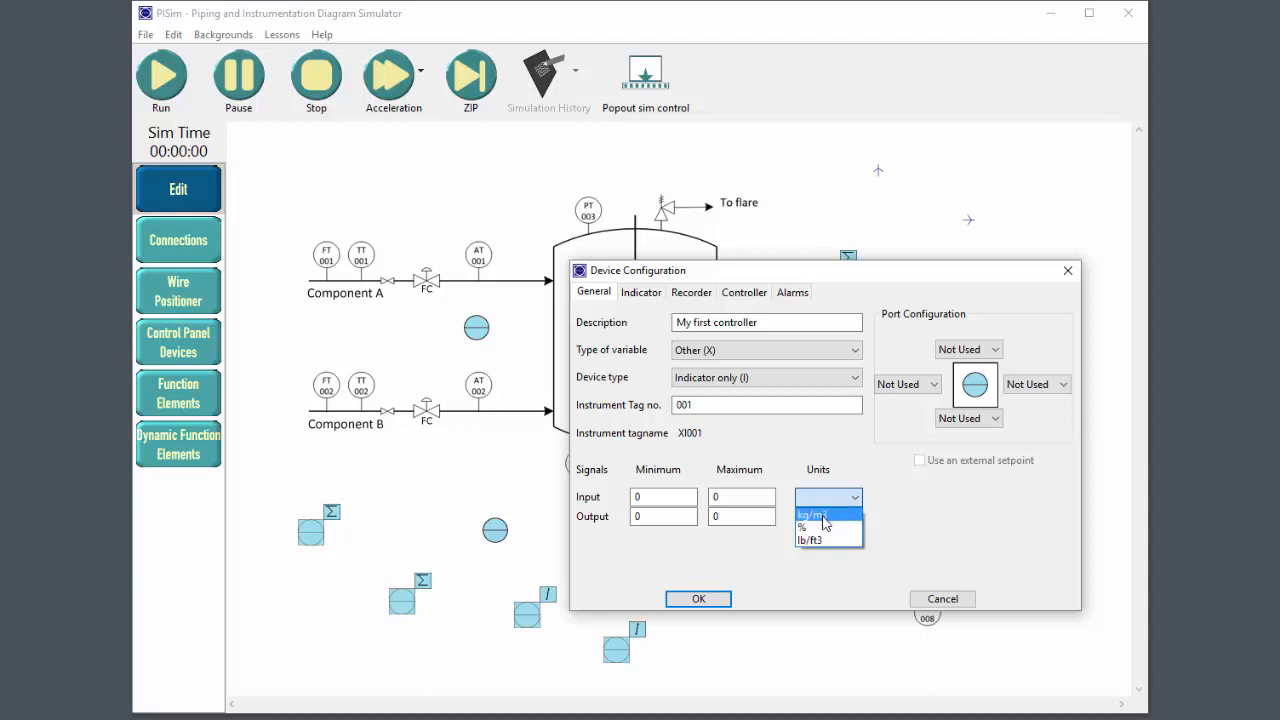
Switch the variable type to Temperature (T), view its input unit options, and return the type to Other (X).
{"action": "left_click", "coordinate": [750, 352]}
{"action": "left_click", "coordinate": [750, 352]}
{"action": "left_click", "coordinate": [741, 369]}
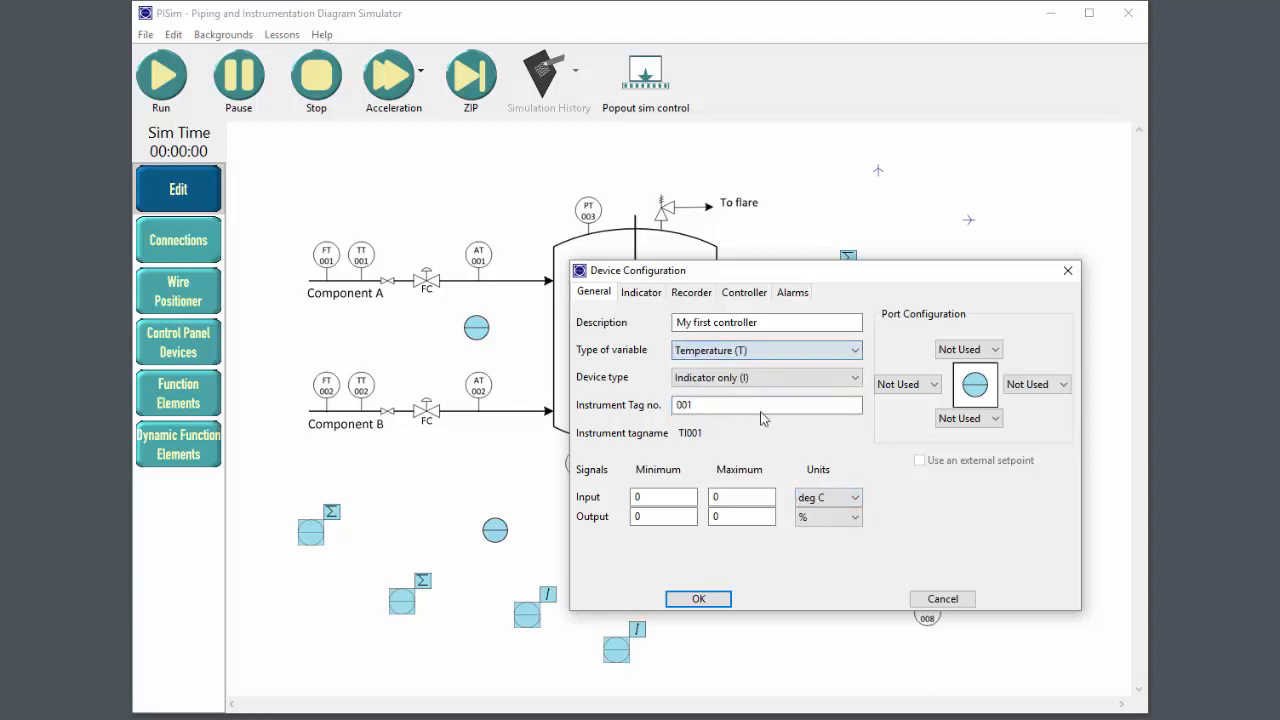
{"action": "left_click", "coordinate": [829, 500]}
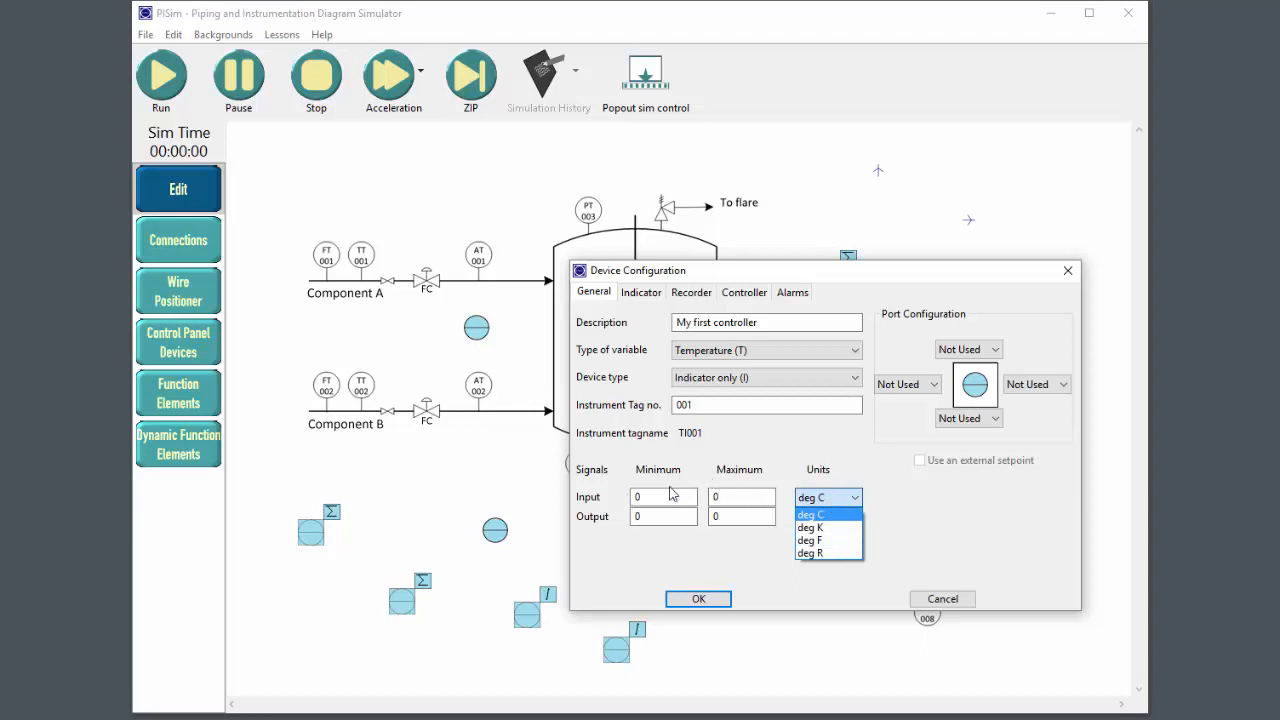
{"action": "left_click", "coordinate": [752, 476]}
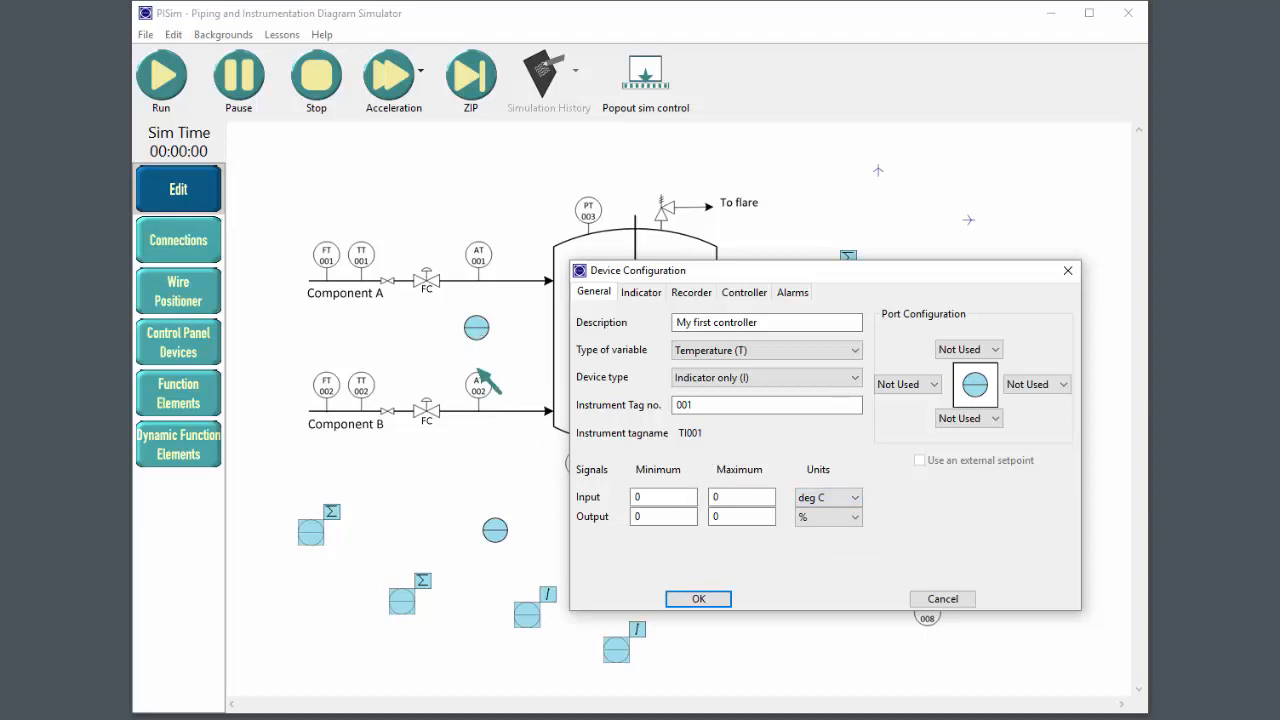
{"action": "left_click", "coordinate": [707, 362]}
{"action": "left_click", "coordinate": [700, 421]}
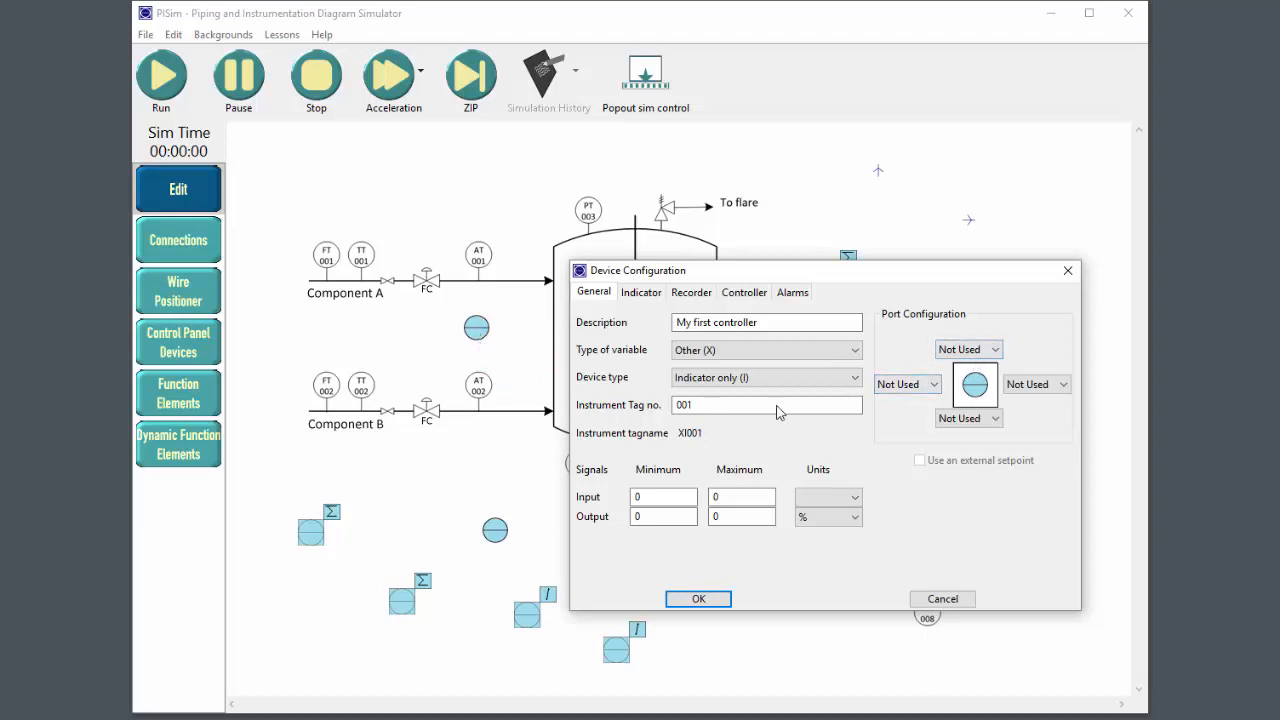
Assign Meas to the device symbol's lower port, view the left port's options, and discard the device configuration.
{"action": "left_click", "coordinate": [977, 420]}
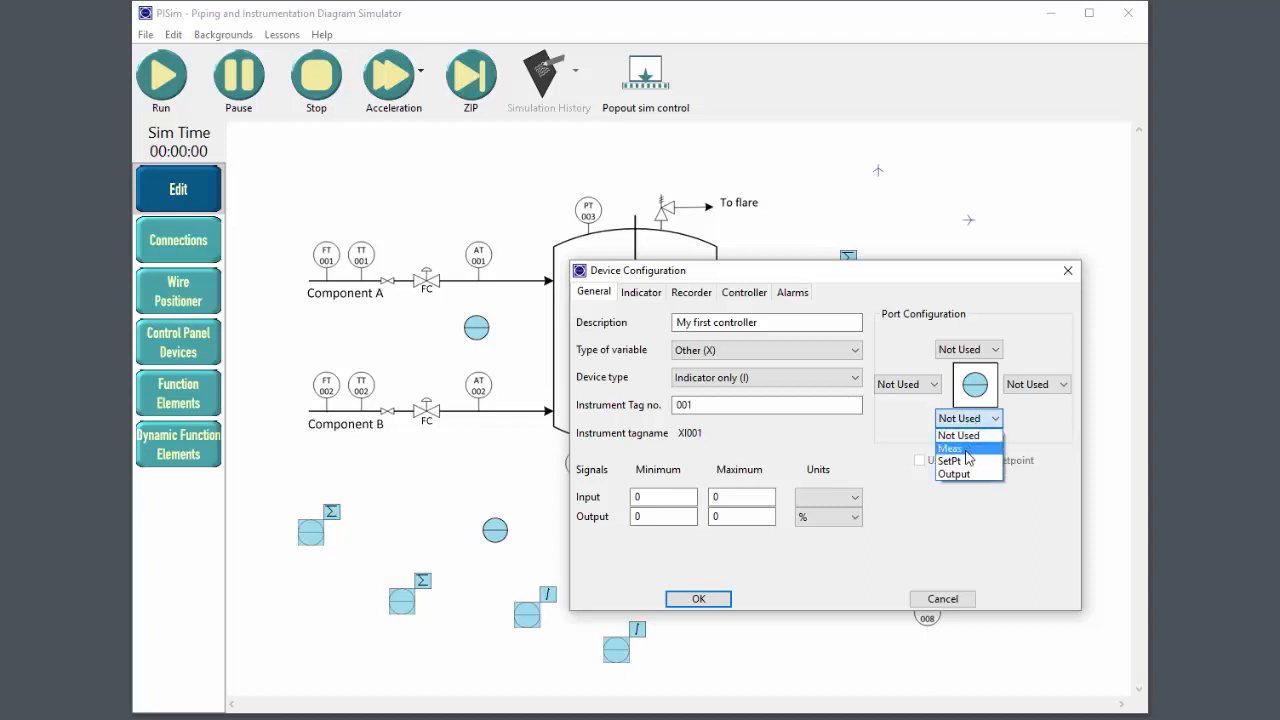
{"action": "left_click", "coordinate": [968, 458]}
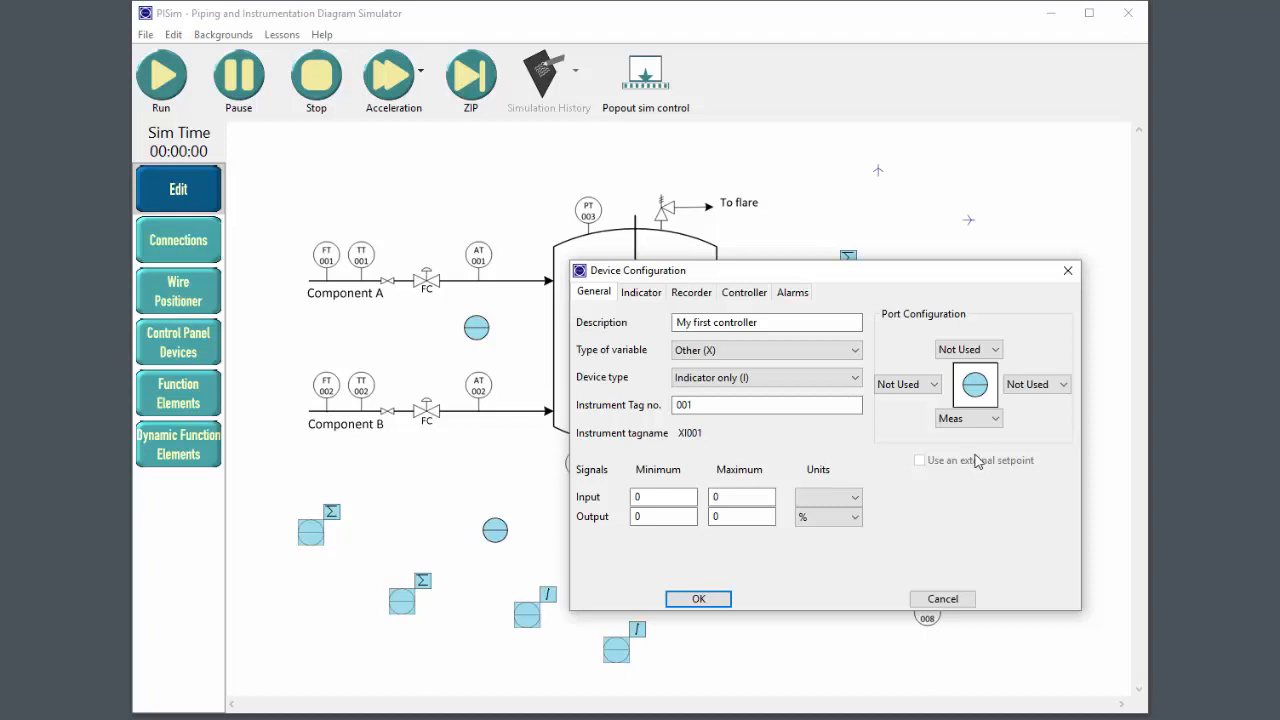
{"action": "left_click", "coordinate": [920, 384]}
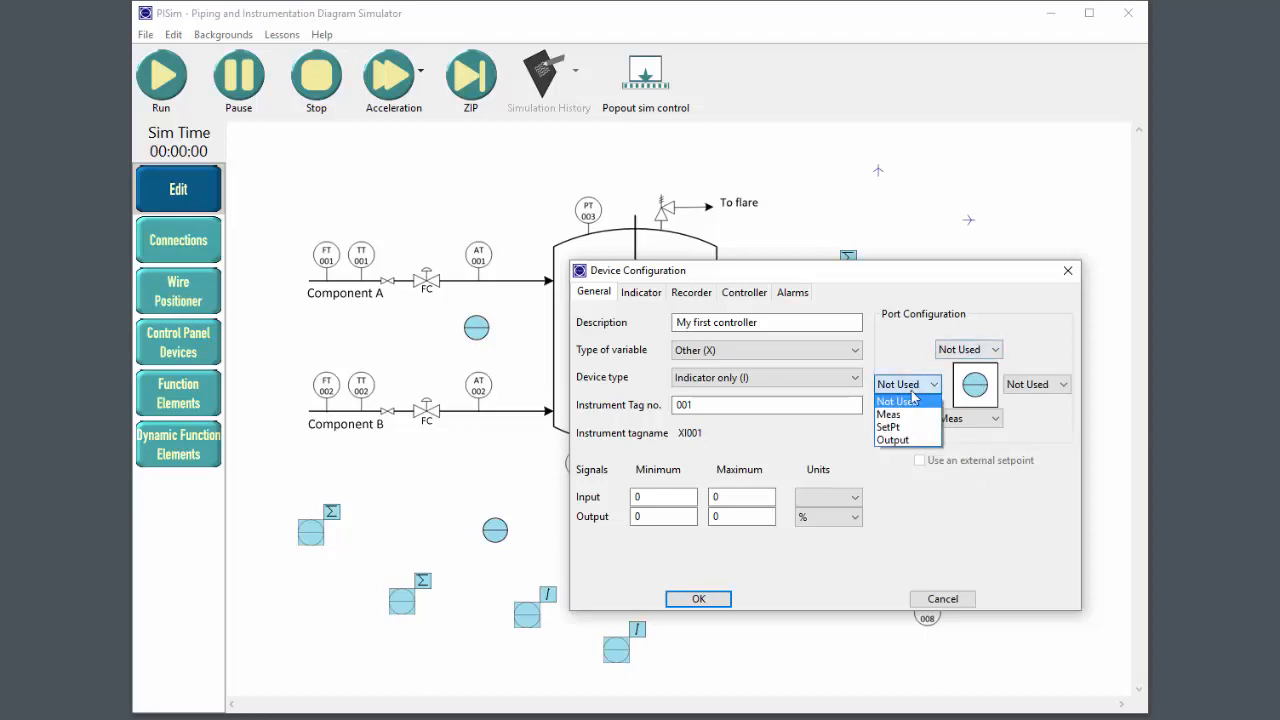
{"action": "left_click", "coordinate": [900, 343]}
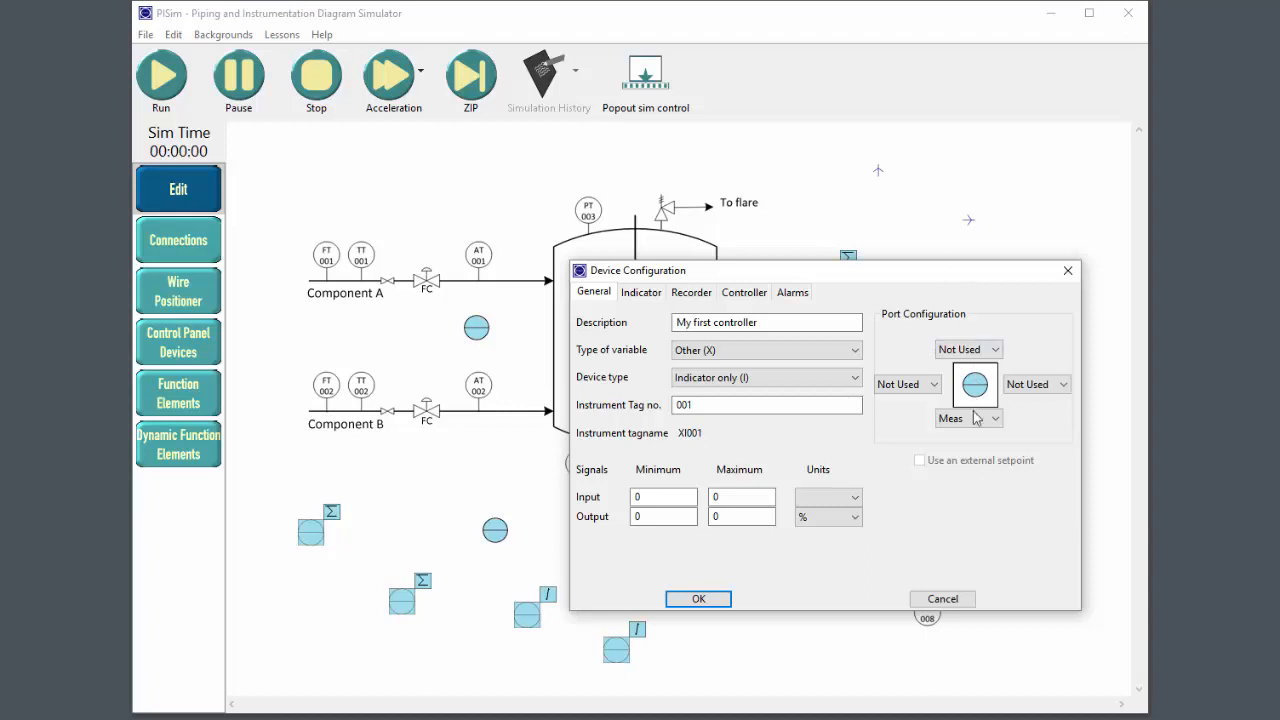
{"action": "left_click", "coordinate": [943, 599]}
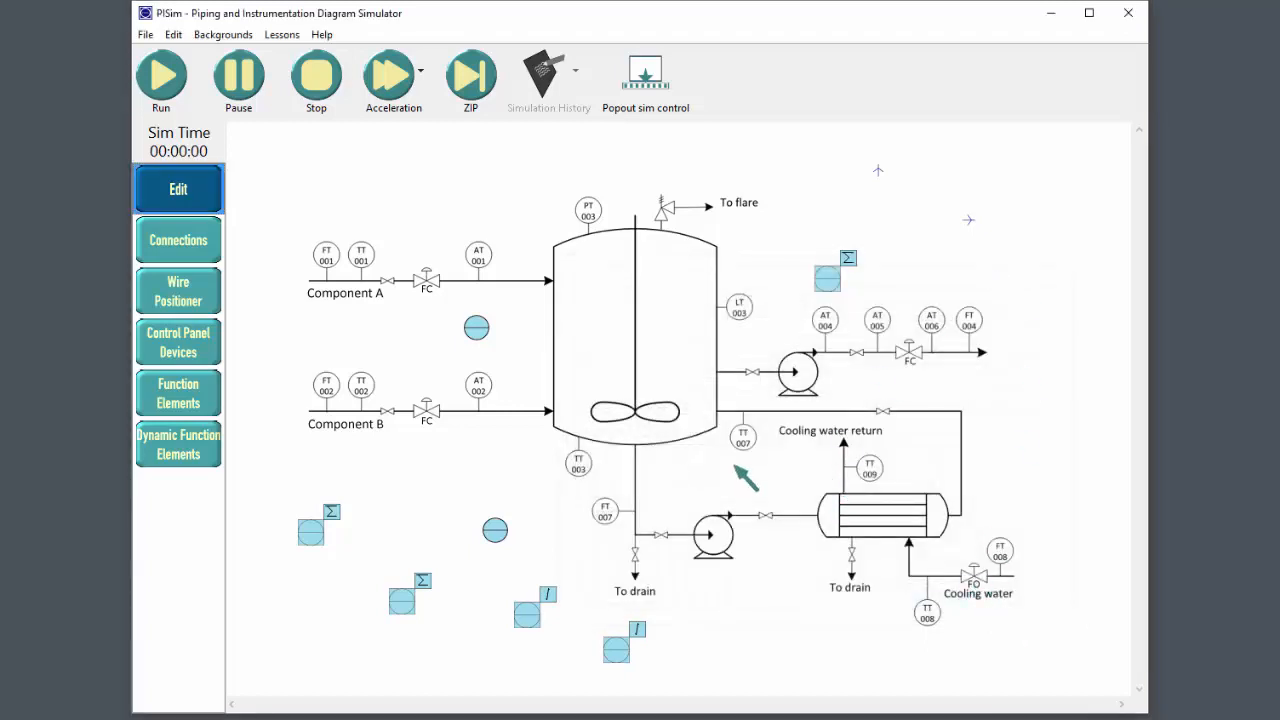
Open the configuration of the leftmost sum function element and view its available device types.
{"action": "right_click", "coordinate": [305, 540]}
{"action": "left_click", "coordinate": [343, 595]}
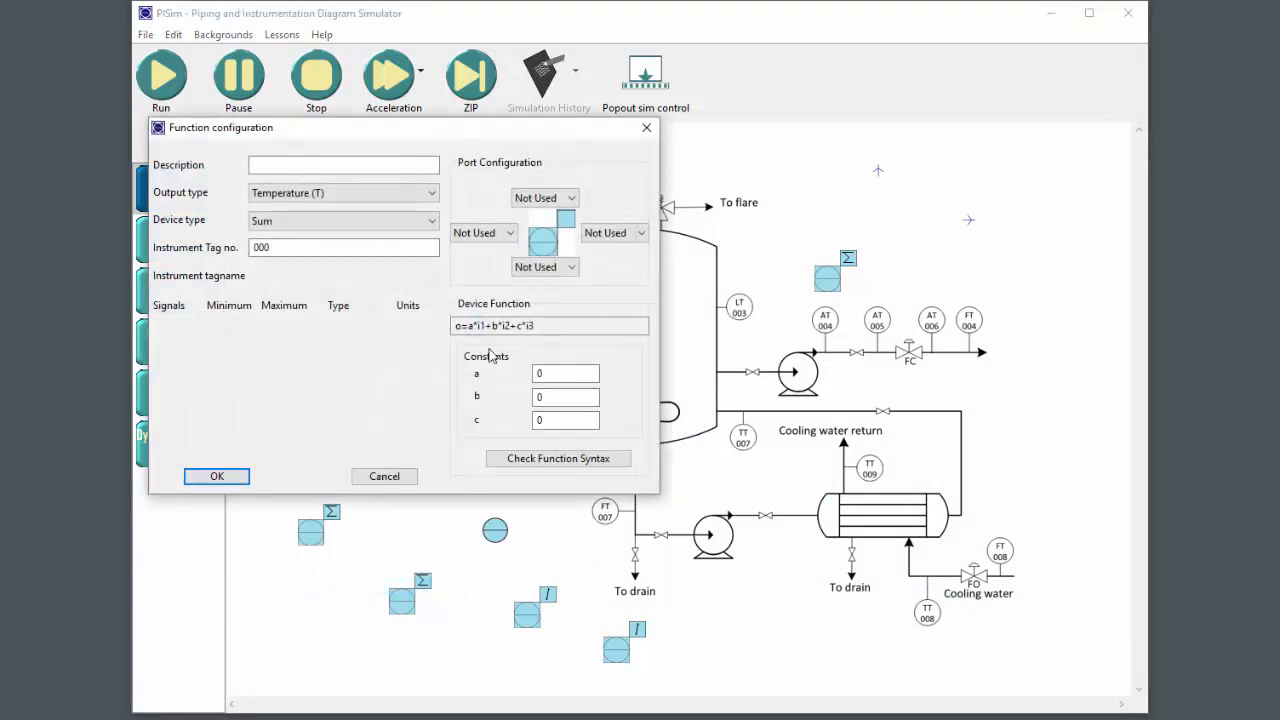
{"action": "left_click_drag", "start_coordinate": [389, 128], "coordinate": [771, 177]}
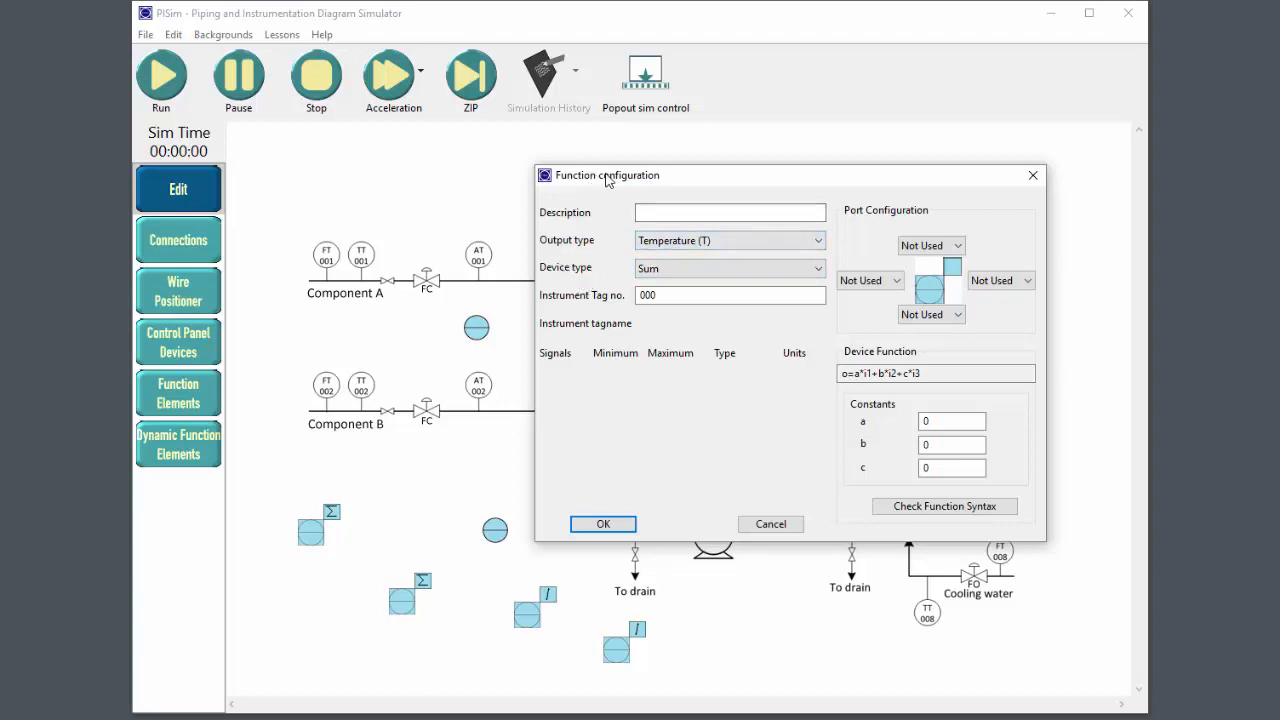
{"action": "left_click", "coordinate": [703, 276]}
{"action": "left_click", "coordinate": [703, 276]}
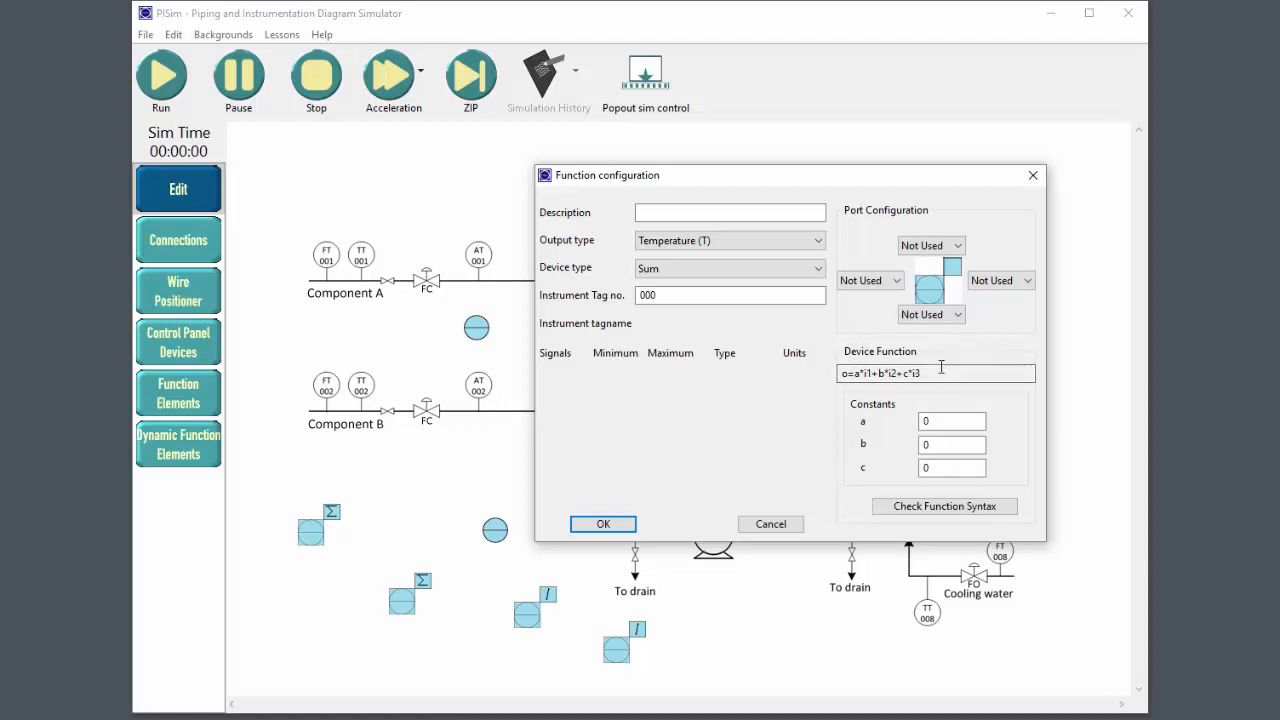
Assign Input 1 to the sum element's left port and Output to its right port.
{"action": "left_click", "coordinate": [865, 283]}
{"action": "left_click", "coordinate": [870, 310]}
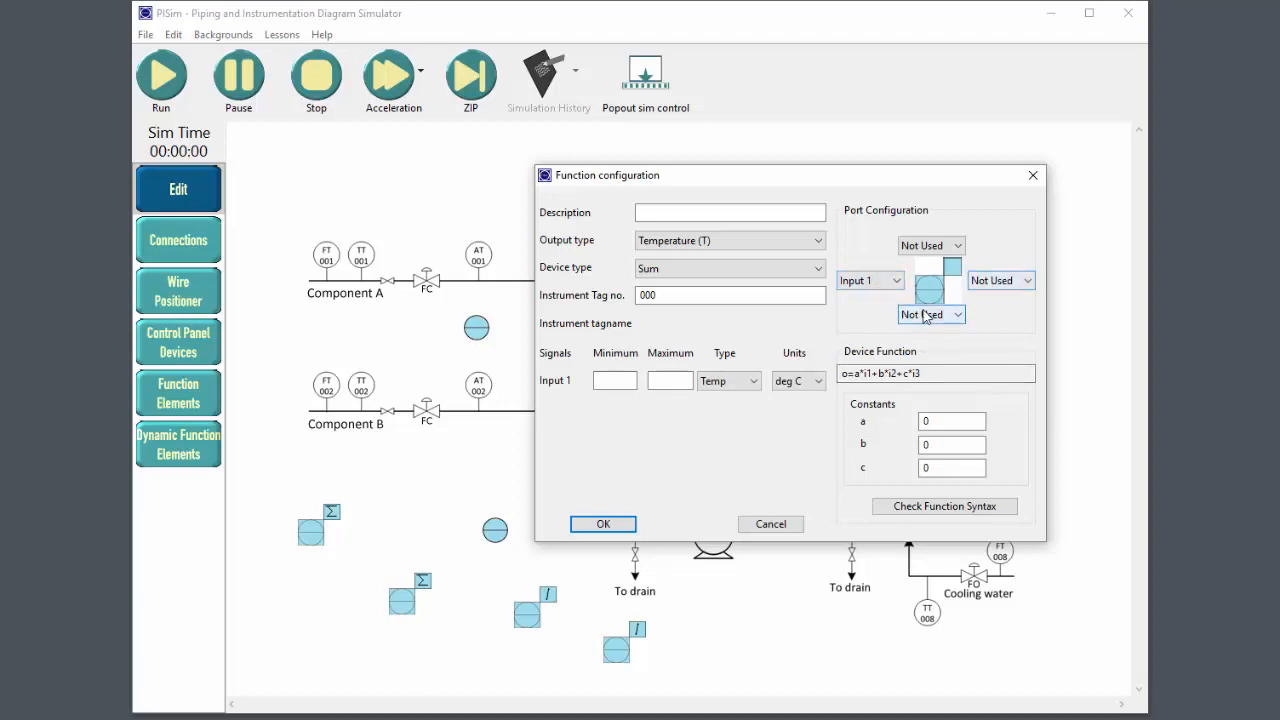
{"action": "left_click", "coordinate": [998, 285]}
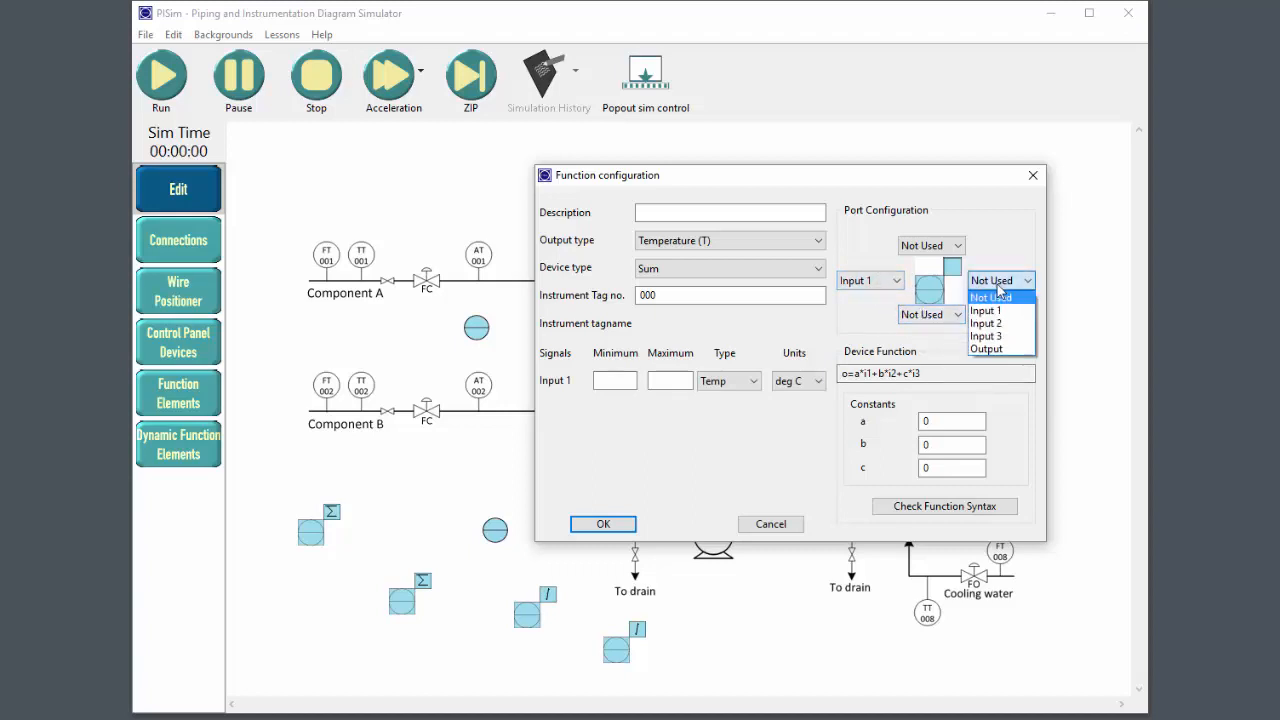
{"action": "left_click", "coordinate": [998, 349]}
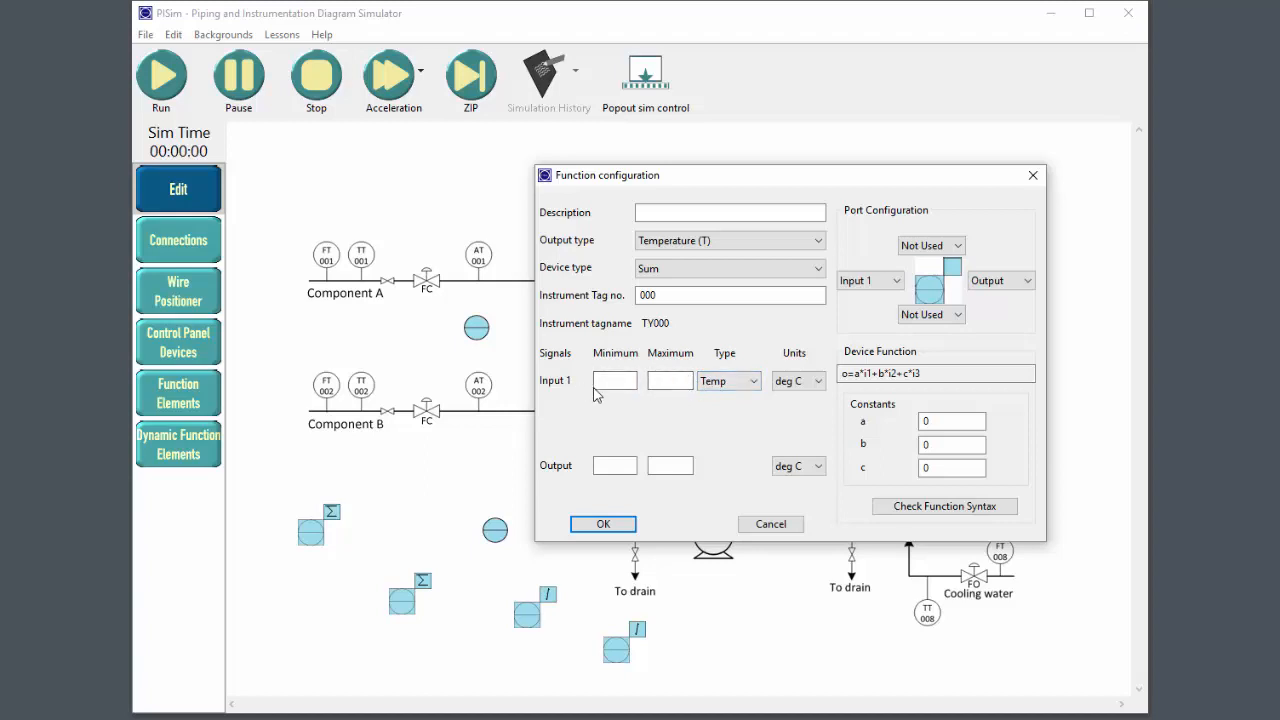
Choose Temp as the signal type of Input 1 and discard the function configuration.
{"action": "left_click", "coordinate": [722, 386]}
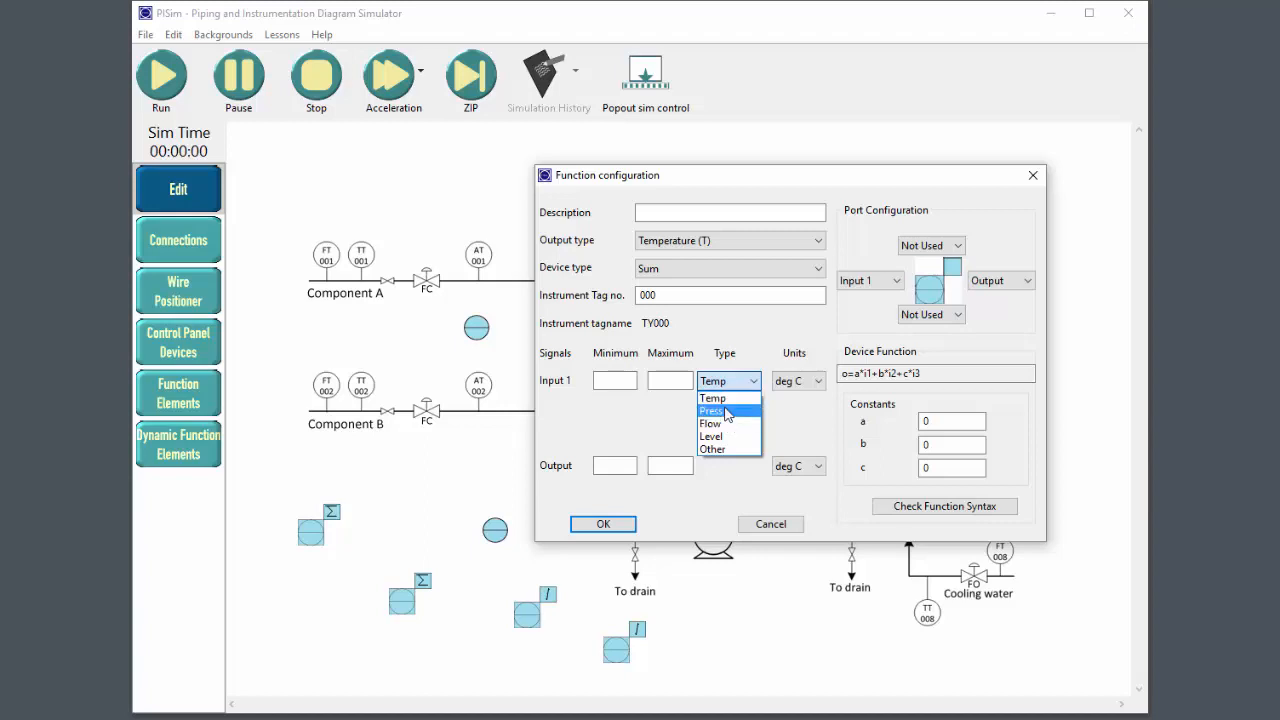
{"action": "left_click", "coordinate": [731, 397]}
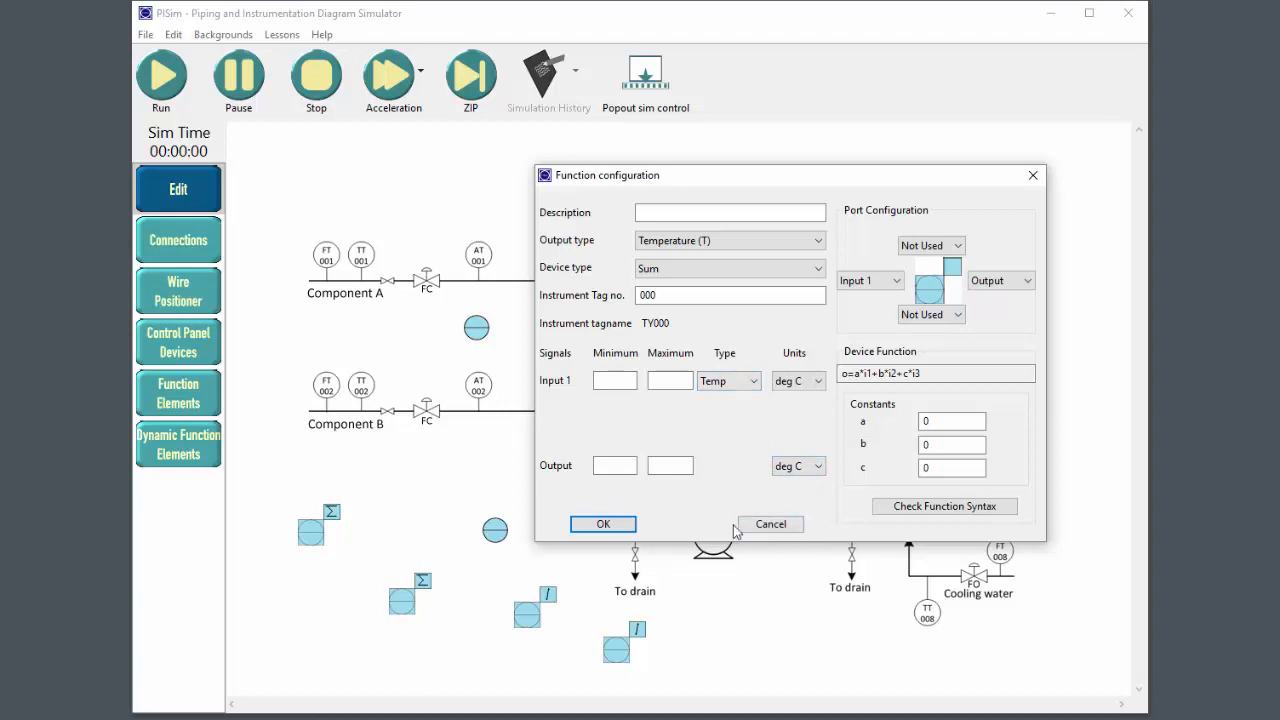
{"action": "left_click", "coordinate": [778, 527]}
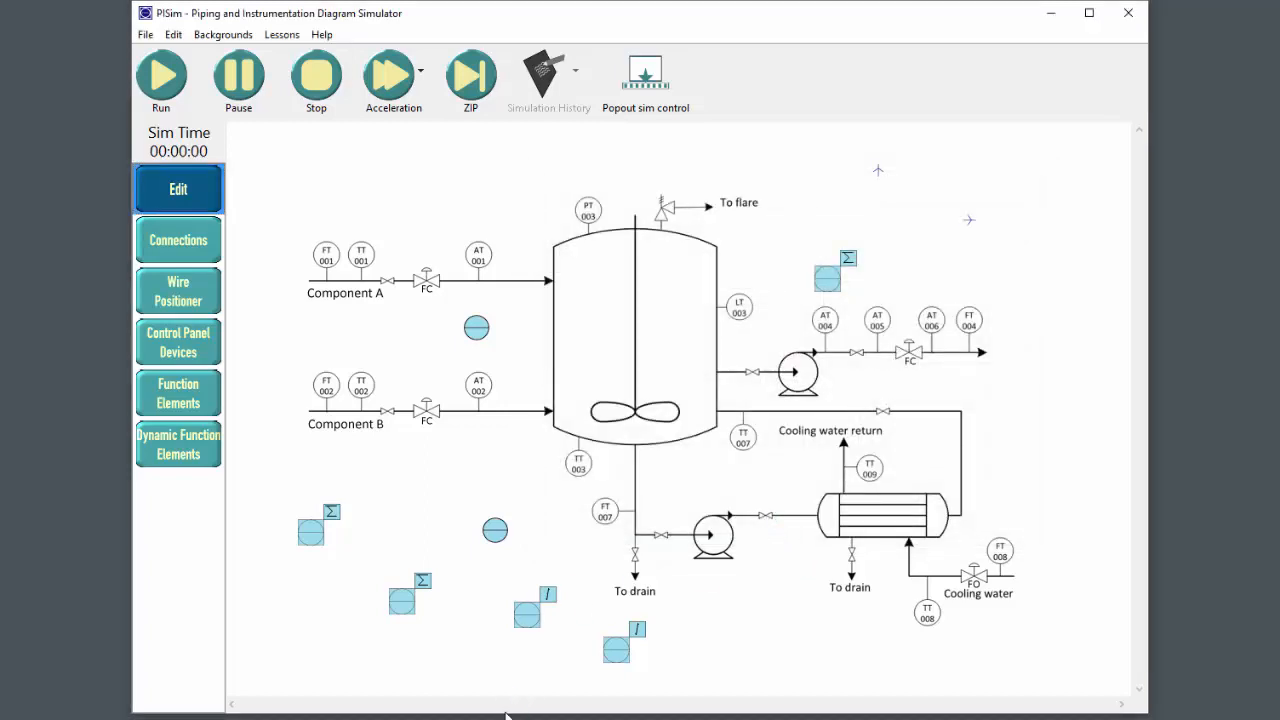
Open the configuration of the upper integral element and view its device type and left port options.
{"action": "right_click", "coordinate": [525, 625]}
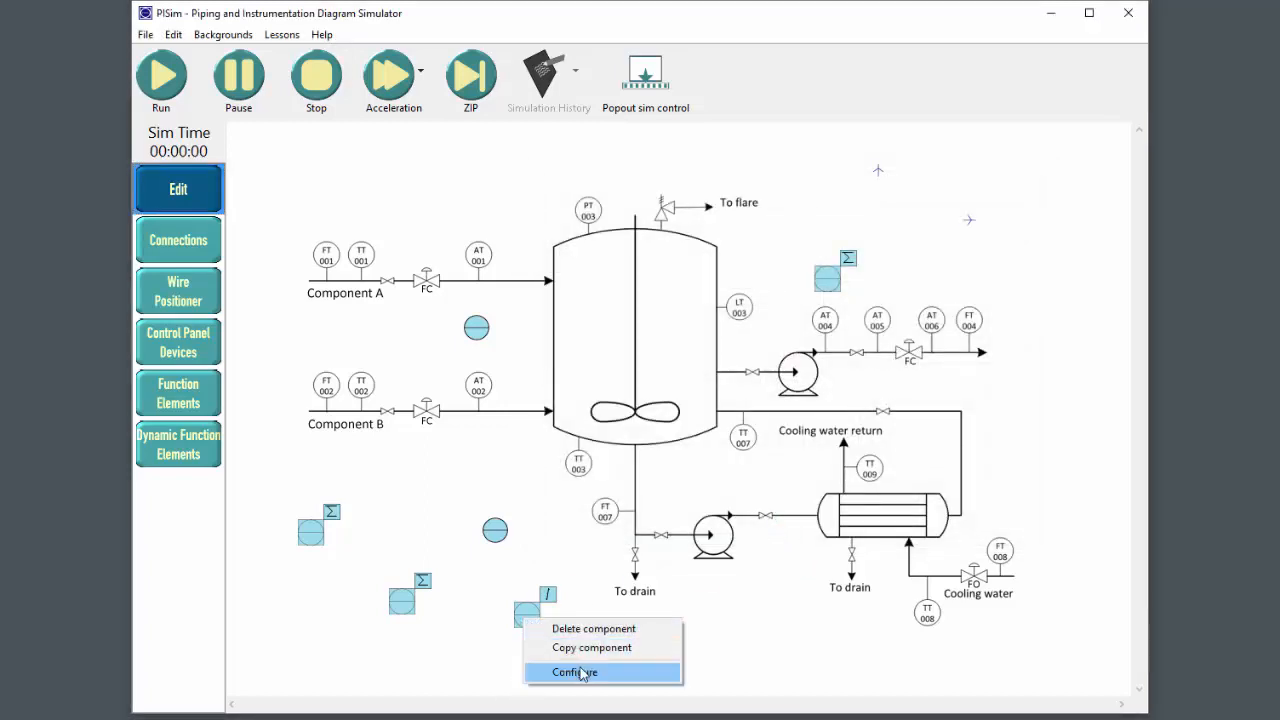
{"action": "left_click", "coordinate": [598, 674]}
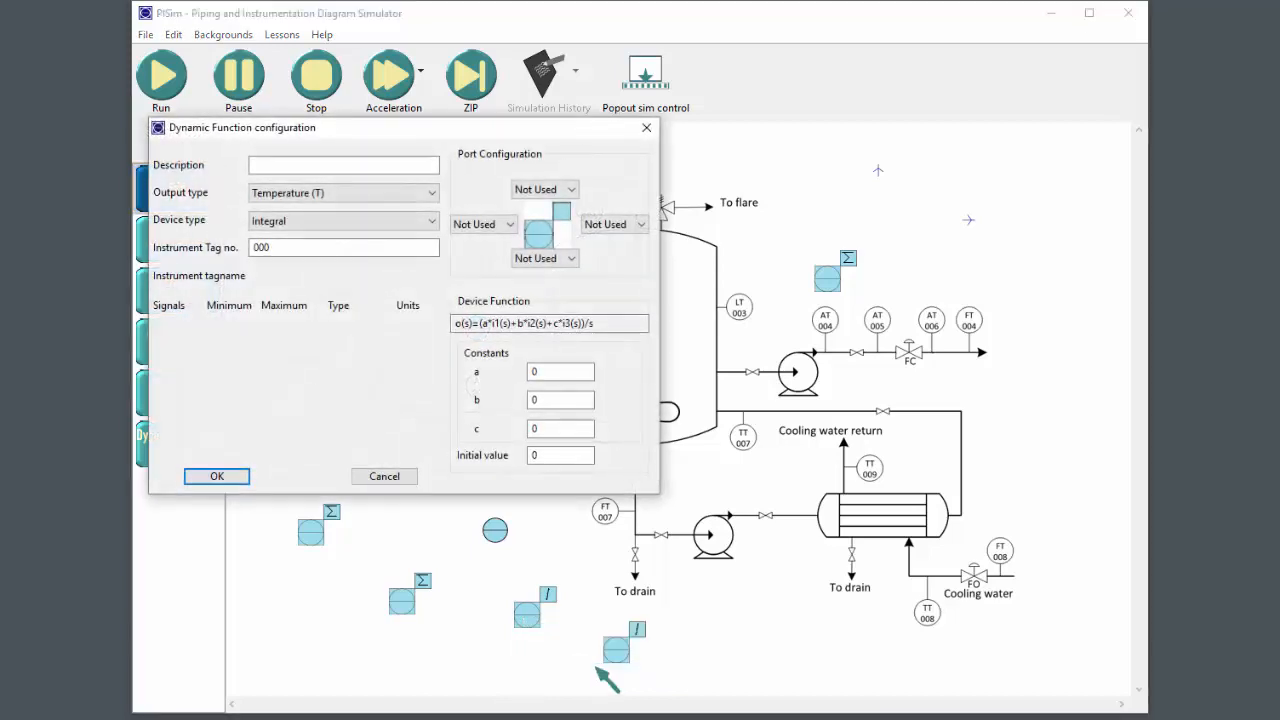
{"action": "left_click_drag", "start_coordinate": [322, 122], "coordinate": [745, 163]}
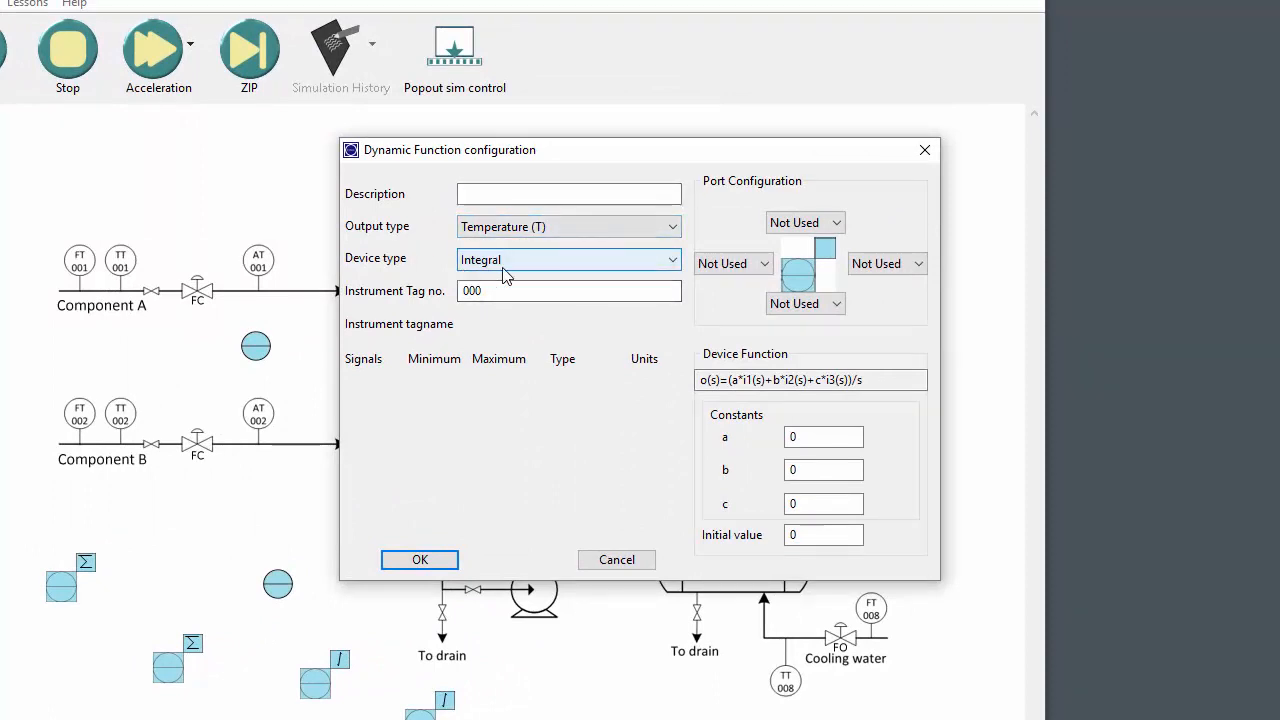
{"action": "left_click", "coordinate": [551, 262]}
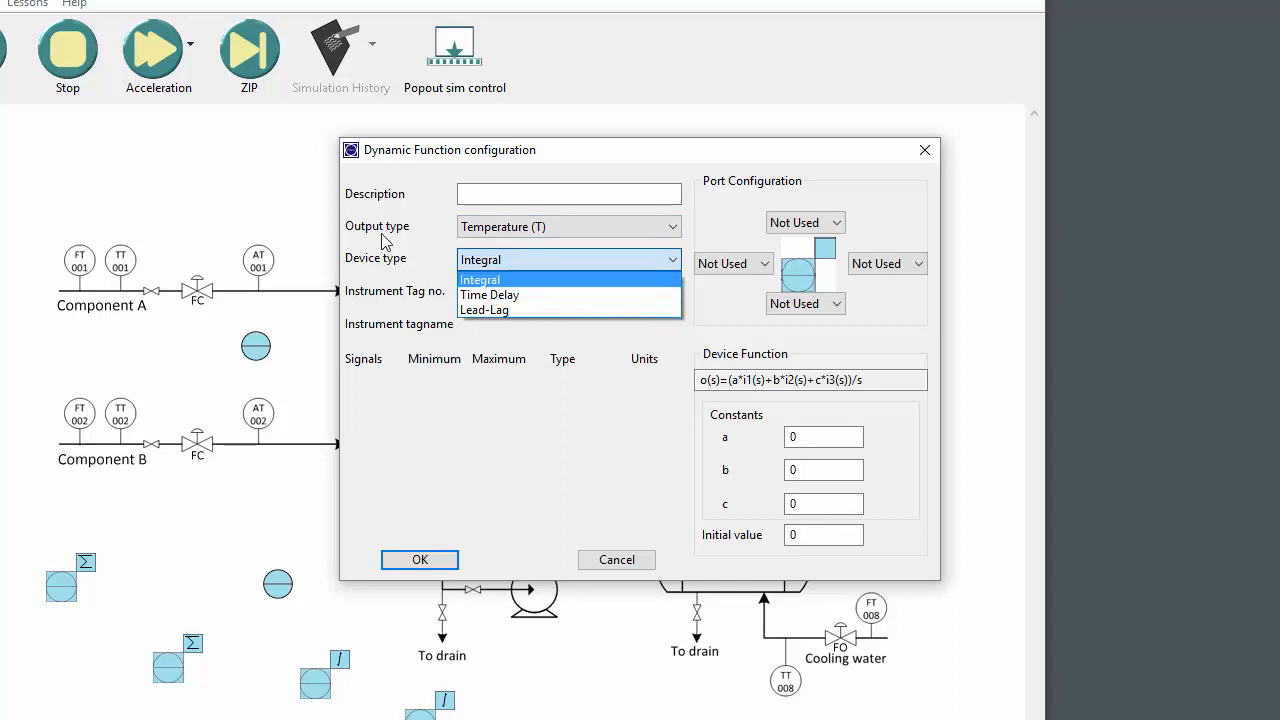
{"action": "left_click", "coordinate": [427, 263]}
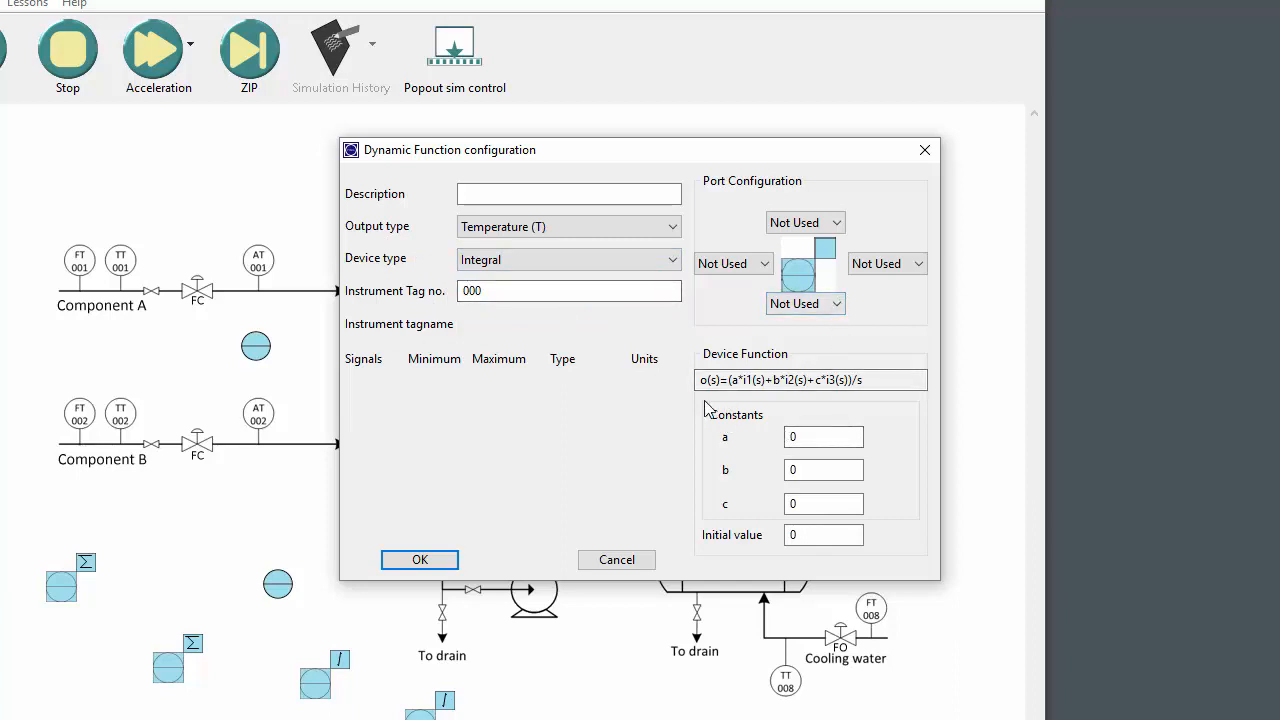
{"action": "left_click", "coordinate": [736, 266]}
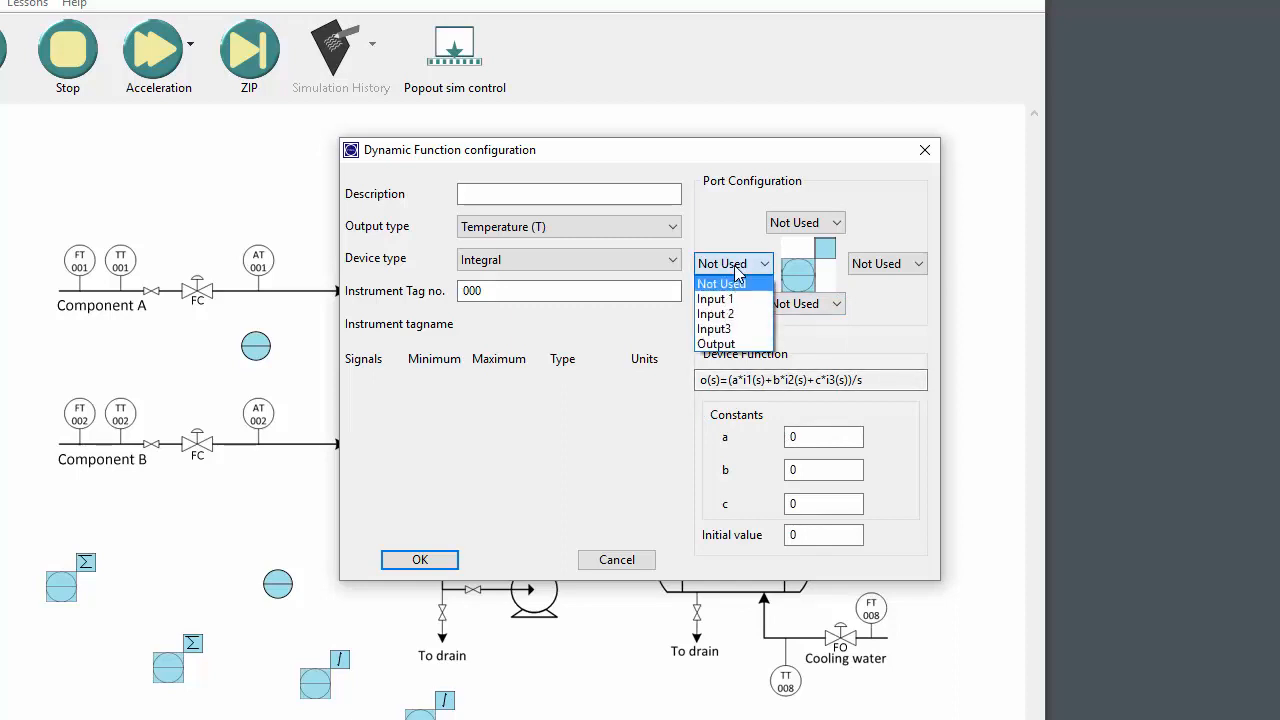
{"action": "left_click", "coordinate": [734, 260]}
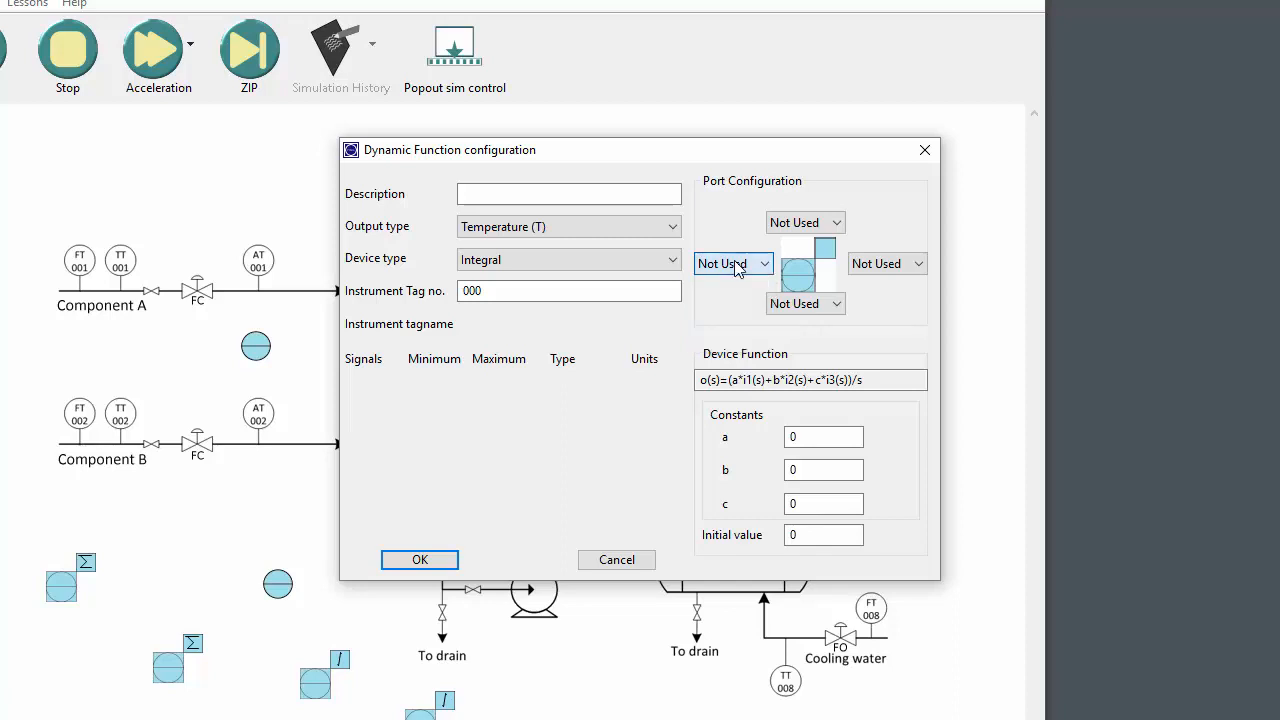